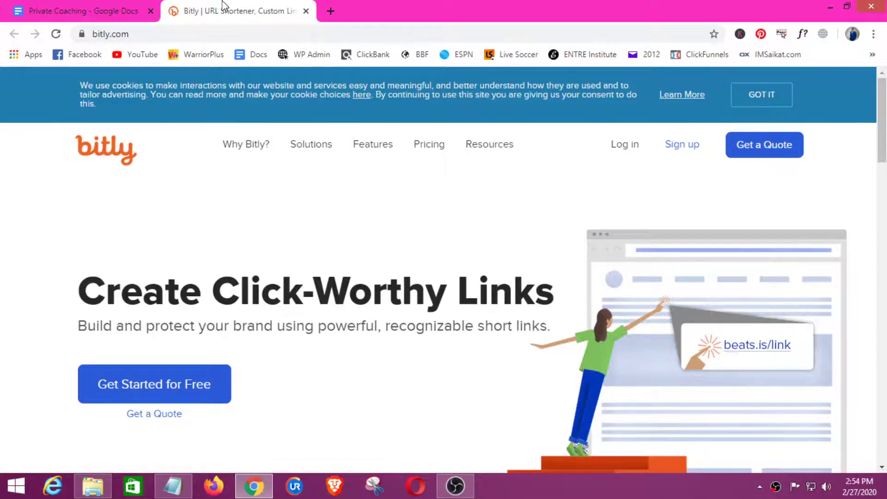
click(107, 9)
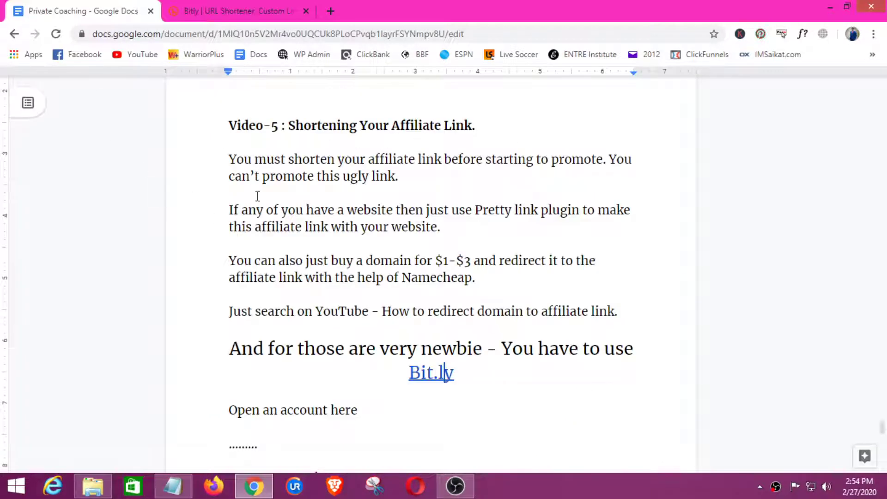
click(173, 486)
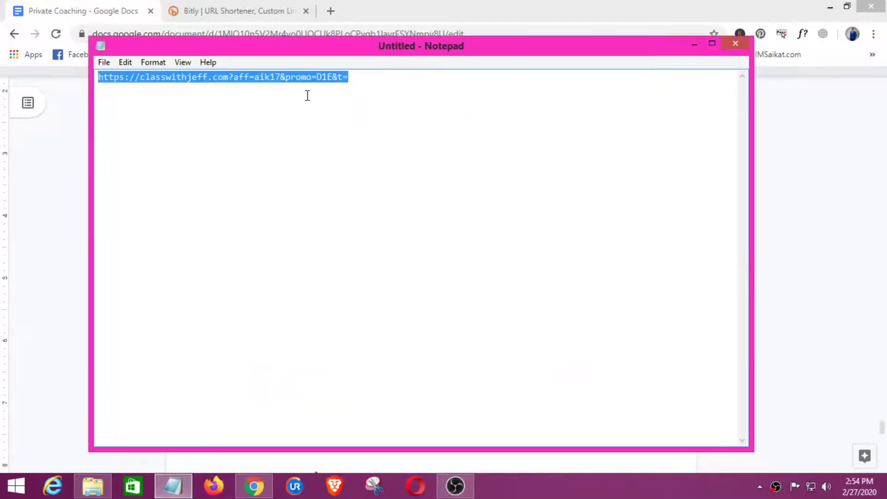
click(290, 77)
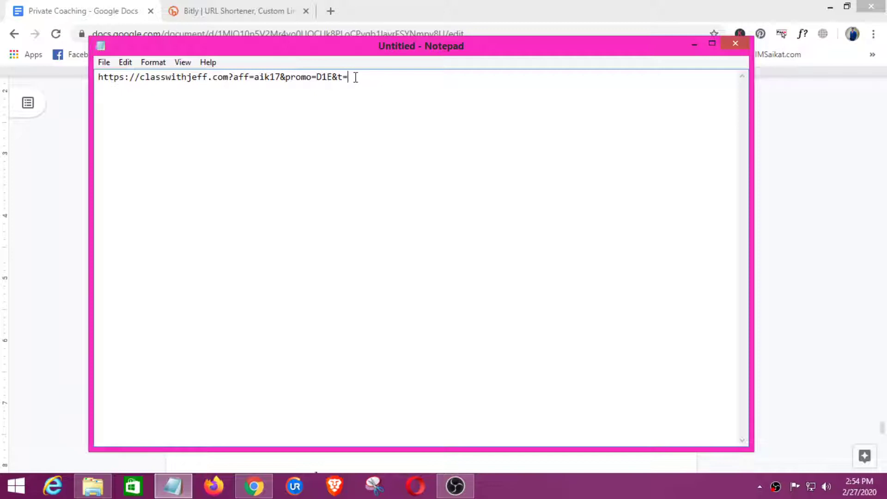
click(695, 44)
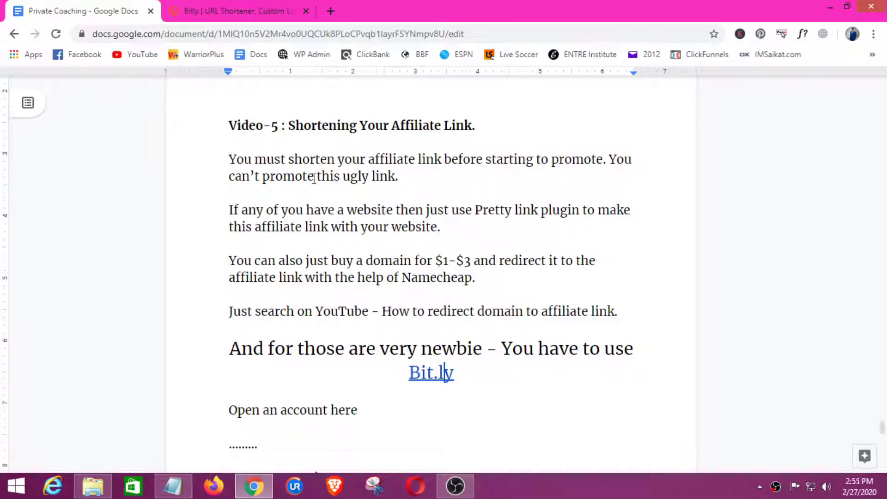
click(173, 485)
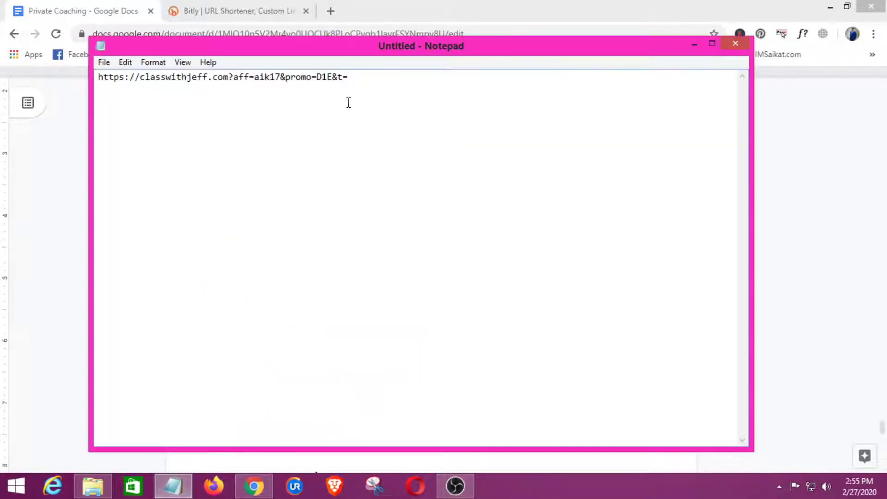
drag(357, 77, 114, 79)
click(365, 79)
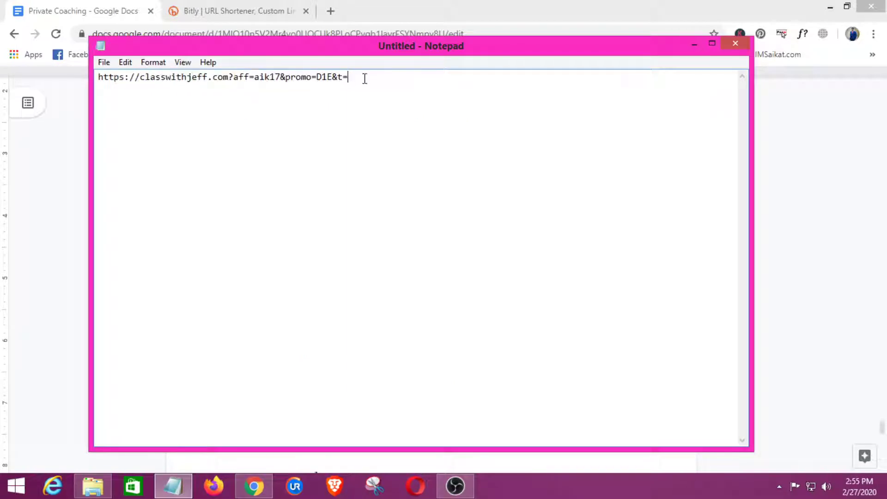
Minimize Notepad and highlight 'Pretty link plugin' and 'If any of you have a website' in the notes.
click(694, 43)
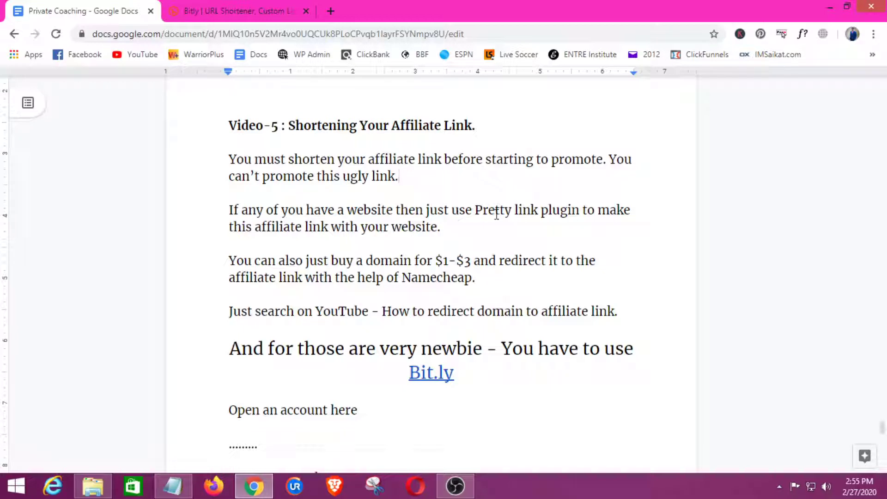
drag(507, 211, 579, 212)
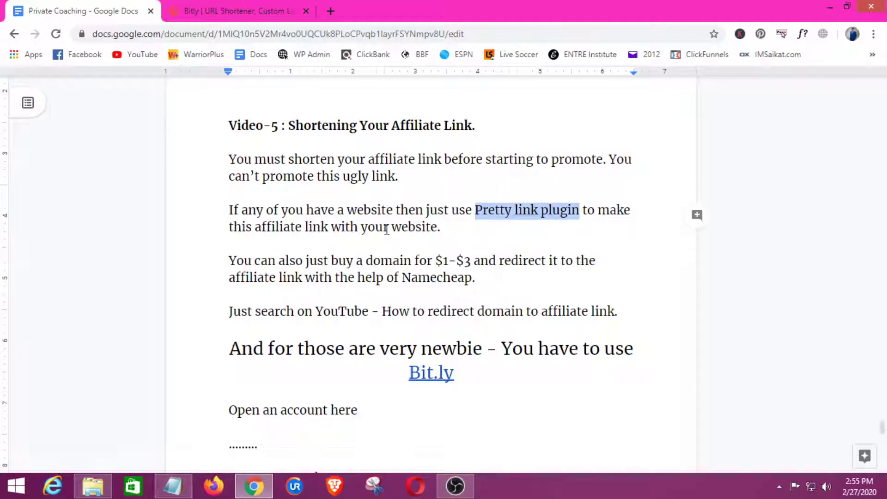
click(443, 227)
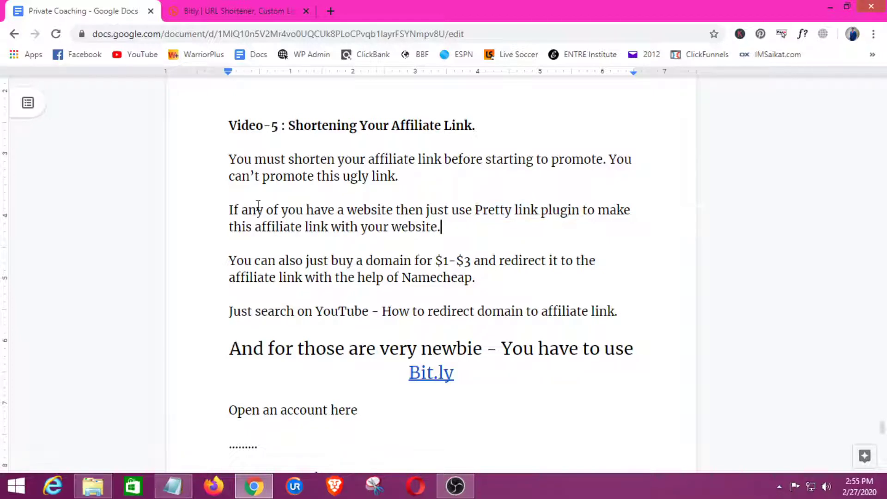
drag(228, 209, 390, 211)
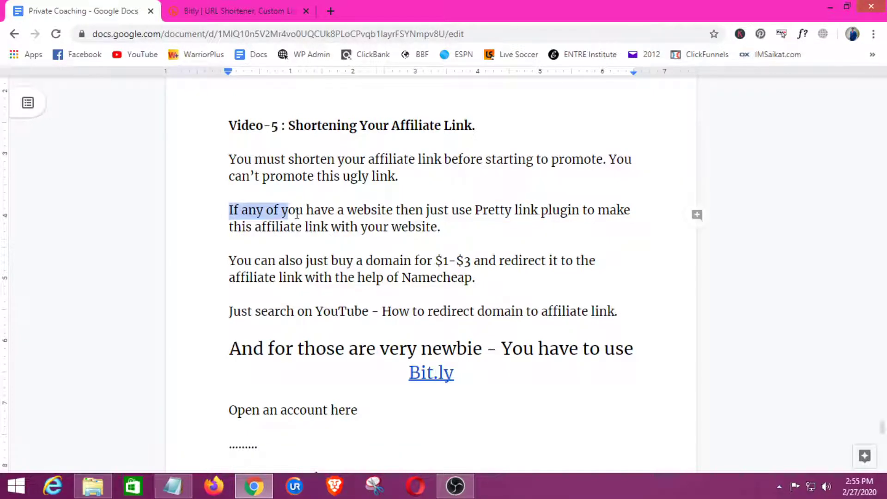
click(390, 211)
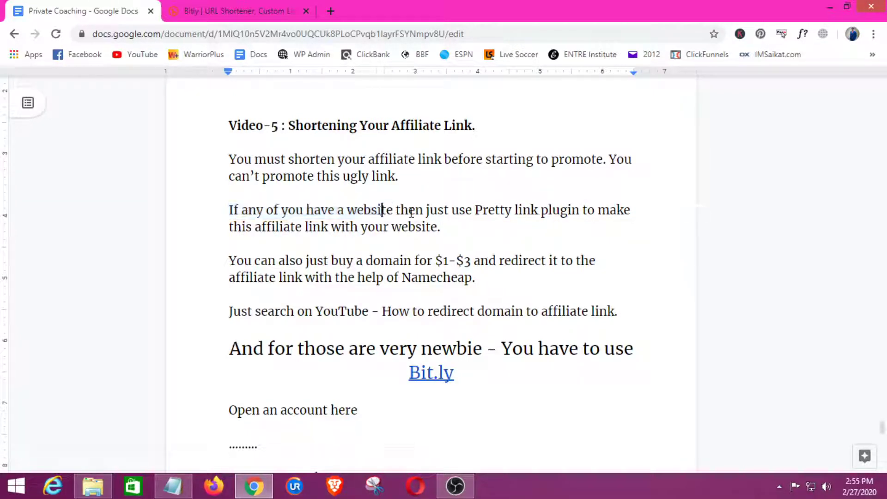
click(448, 227)
Open YouTube in a new tab, then return to the Private Coaching notes.
click(330, 9)
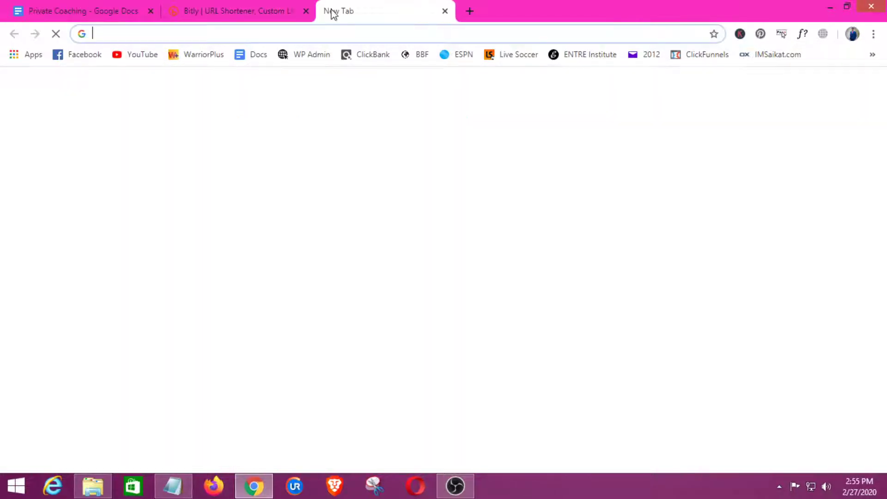
click(141, 55)
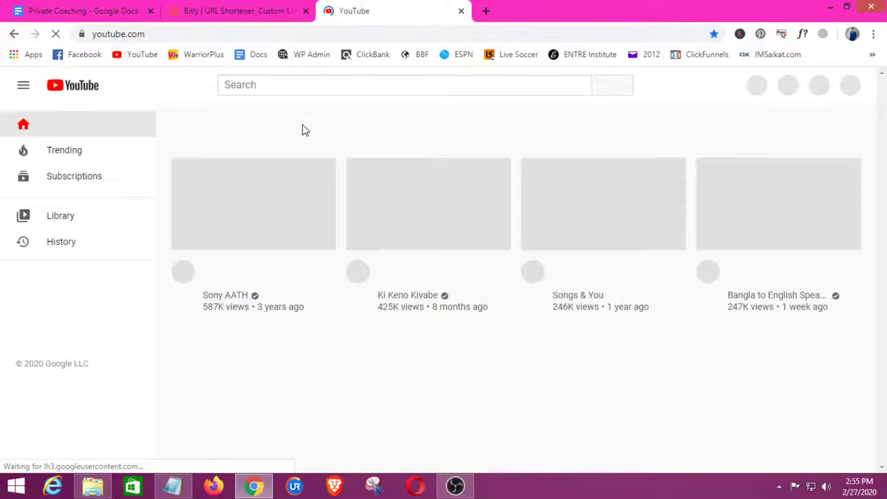
click(36, 6)
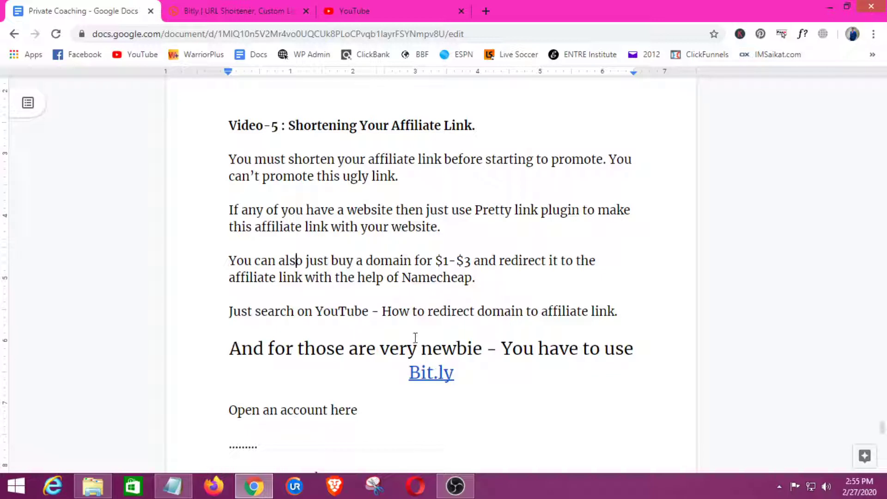
click(392, 263)
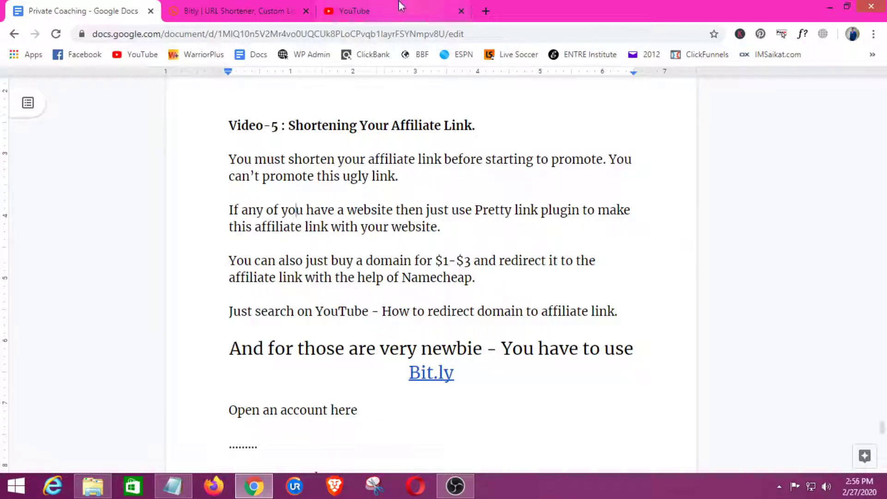
Select the phrase 'How to redirect domain to affiliate link' in the notes.
click(370, 11)
click(111, 10)
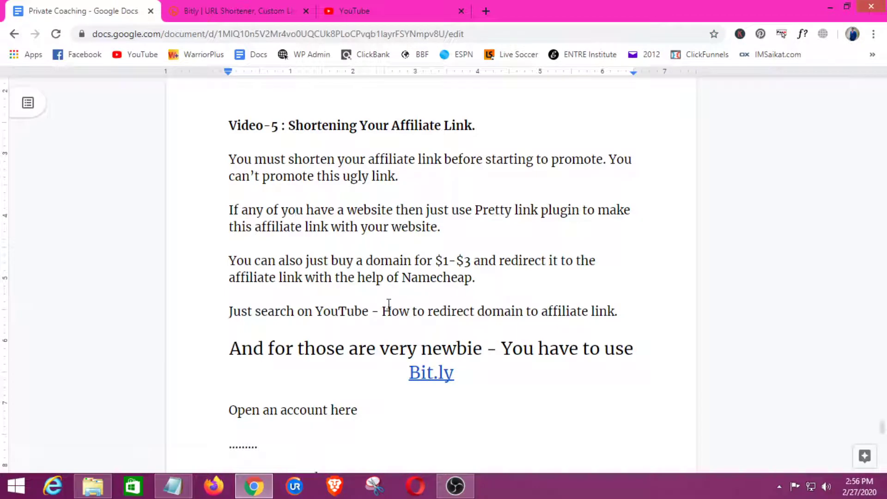
drag(382, 311, 616, 312)
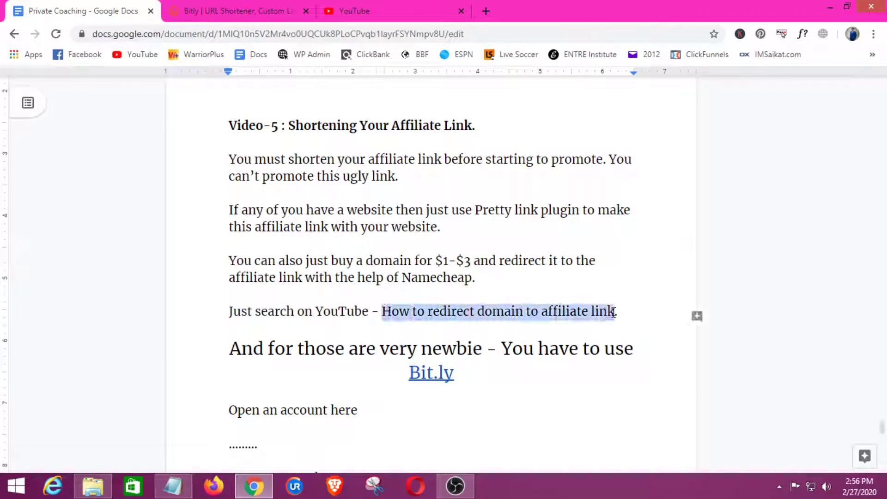
Copy the phrase and search YouTube for 'How to redirect domain to affiliate link'.
right_click(602, 314)
click(633, 170)
click(352, 11)
click(322, 85)
right_click(322, 86)
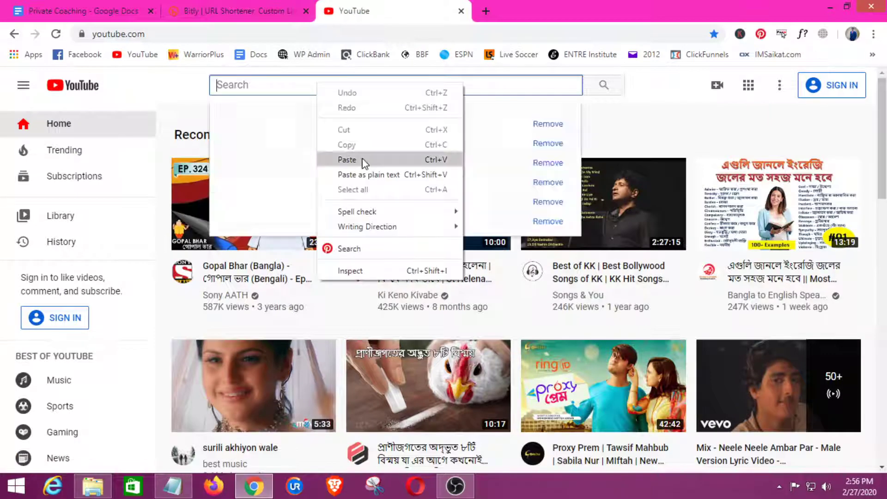
click(342, 158)
click(603, 86)
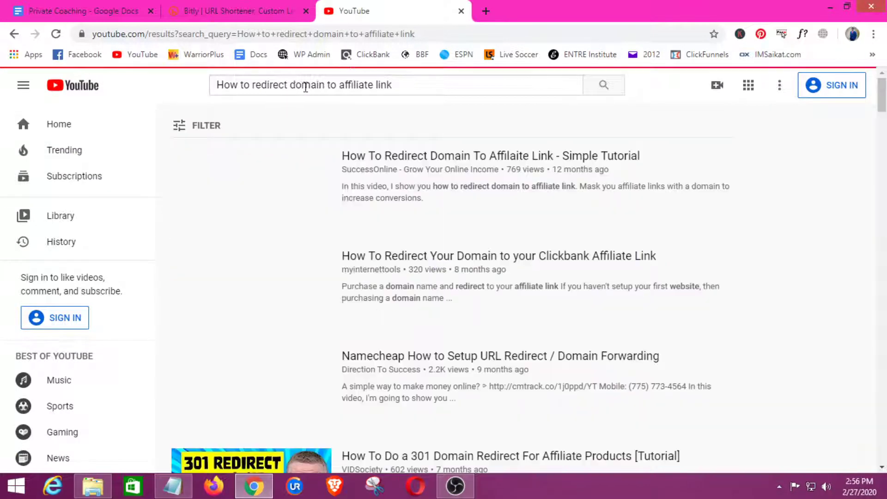
Refine the YouTube search by adding 'with namecheap' and browse the results.
click(418, 88)
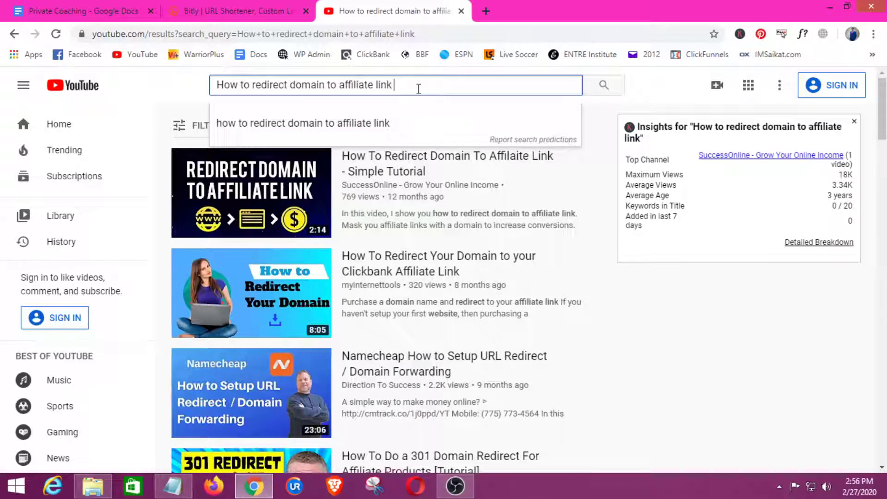
text(with )
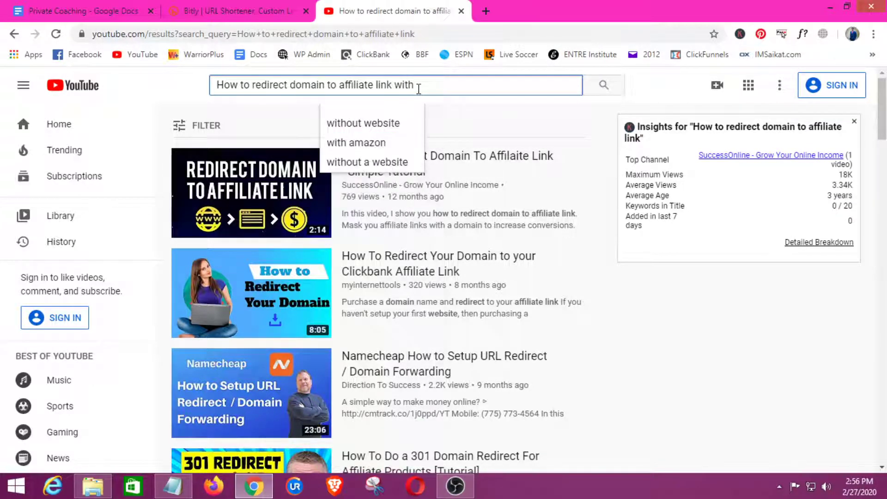
text(nam)
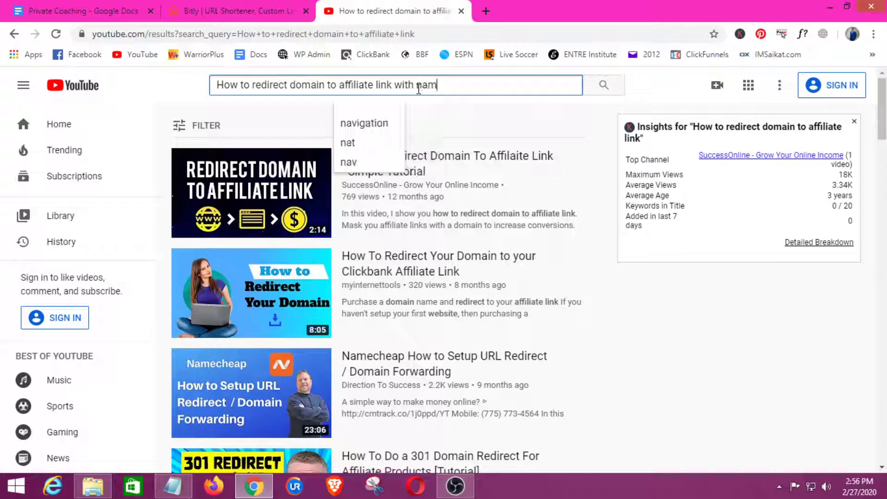
text(echea)
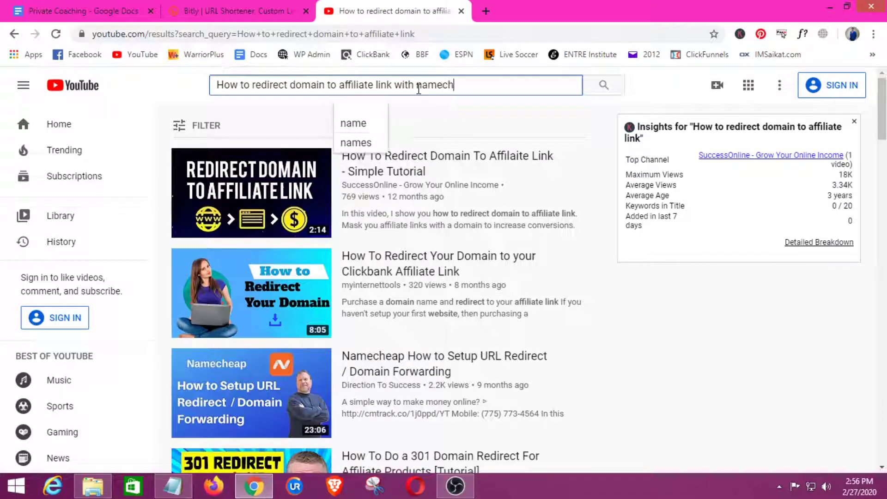
text(p)
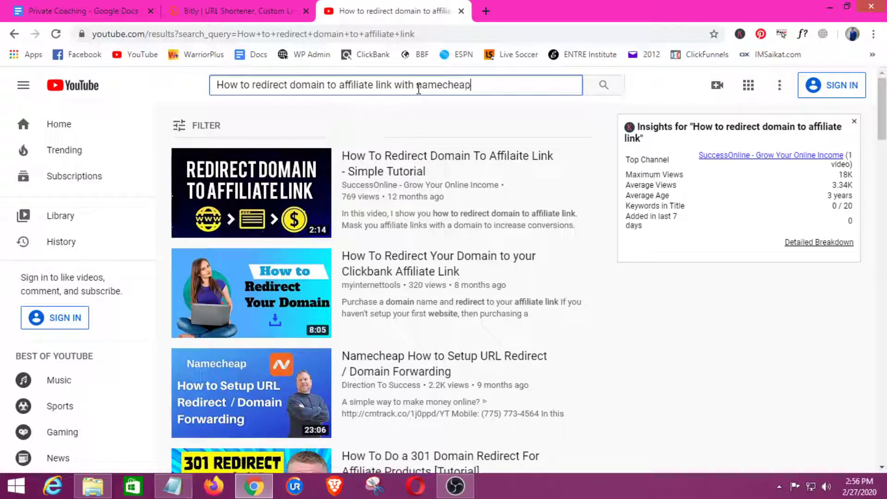
key(Return)
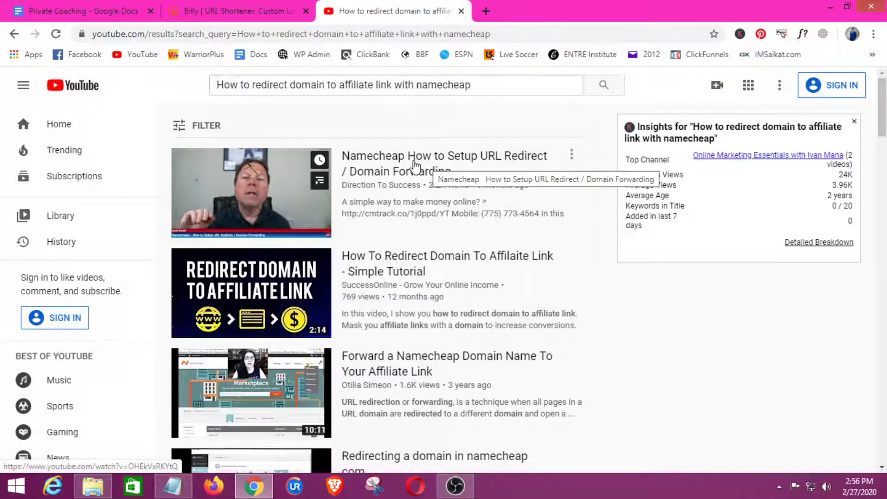
mouse_move(428, 275)
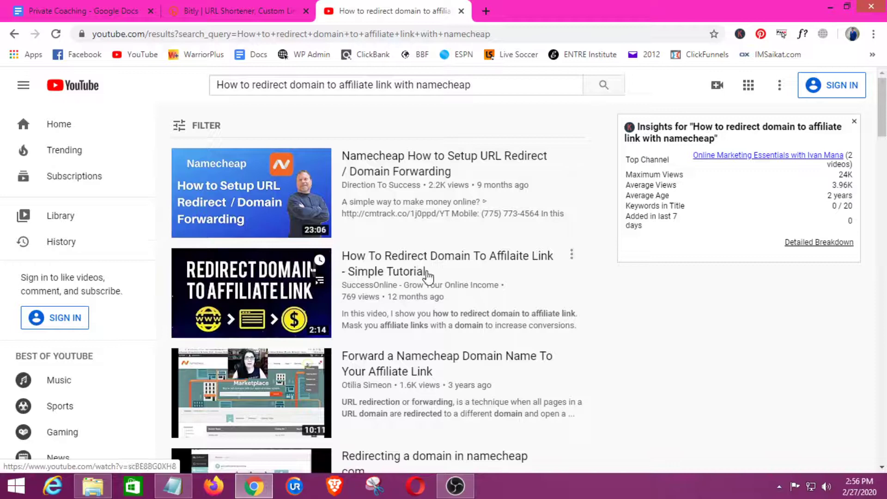
scroll(440, 325, down, 1)
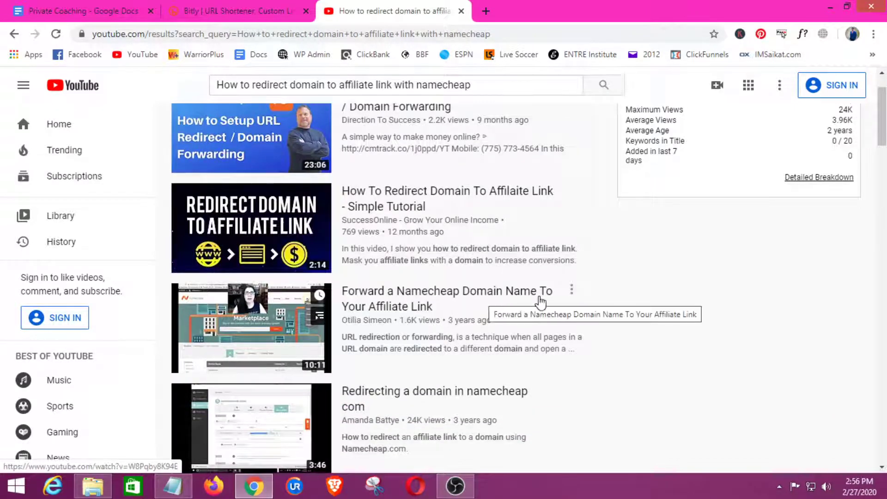
scroll(418, 306, up, 1)
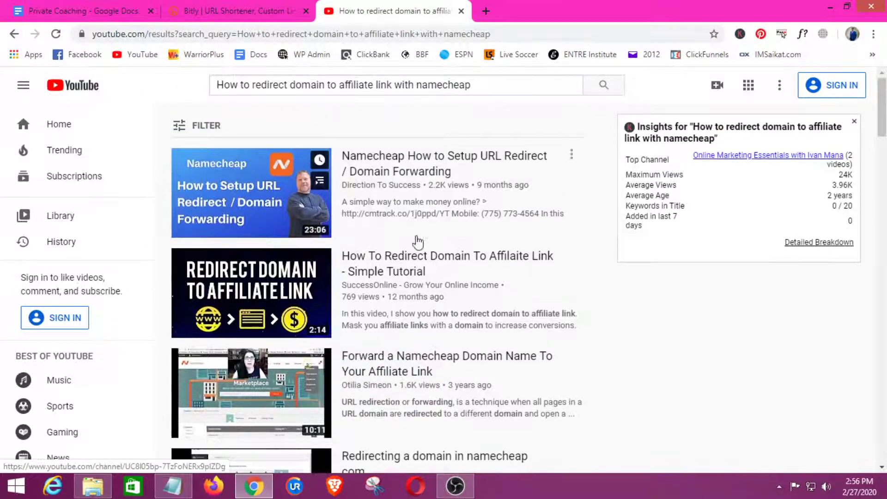
Scroll the notes to the Bit.ly link and show its bitly.com preview card.
click(93, 7)
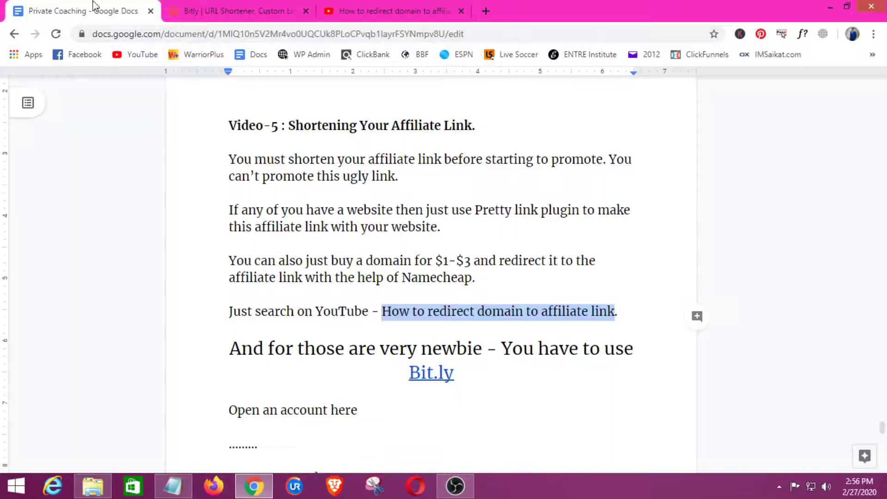
click(290, 312)
scroll(277, 286, down, 1)
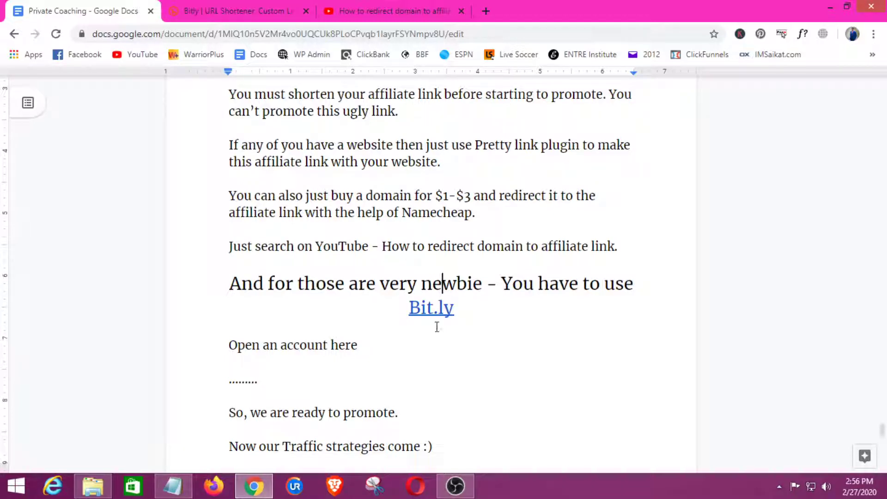
click(439, 308)
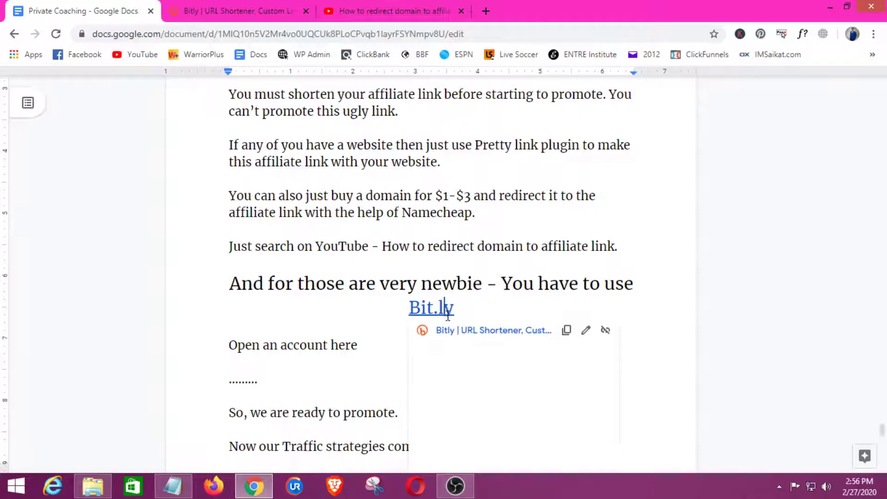
Open bitly.com, close the duplicate tab, and start the free plan's Get Started sign-up.
click(480, 336)
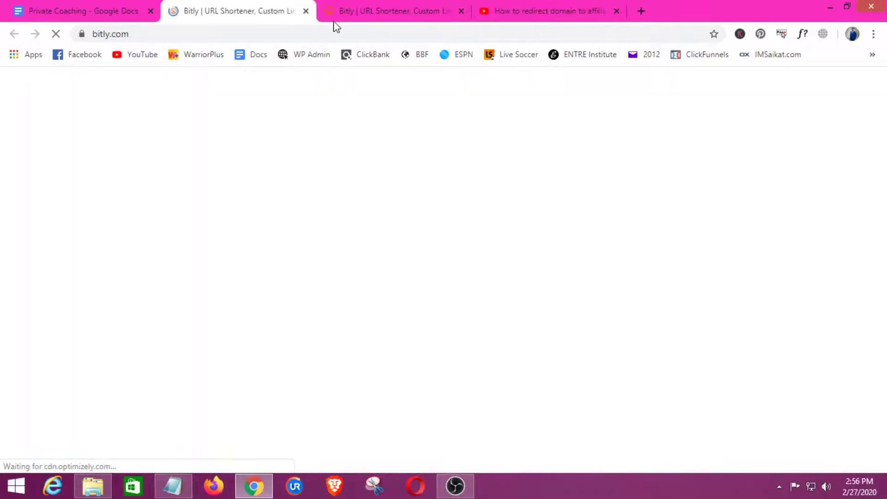
click(461, 12)
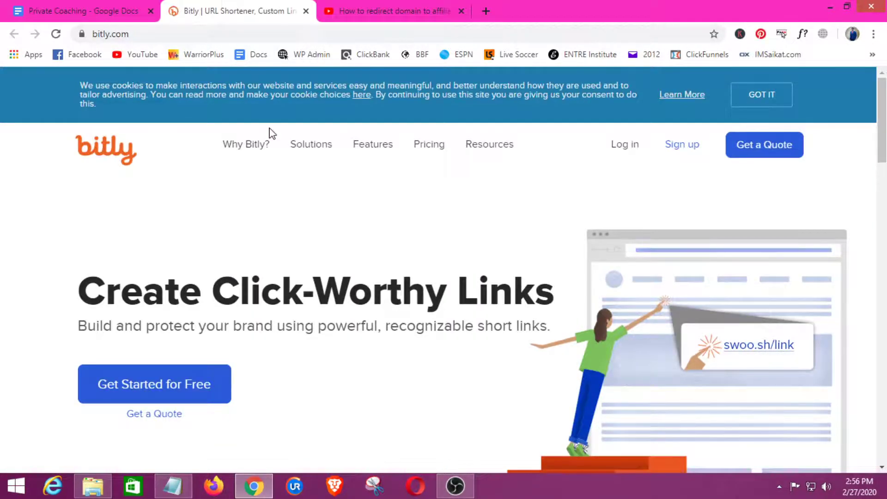
click(689, 149)
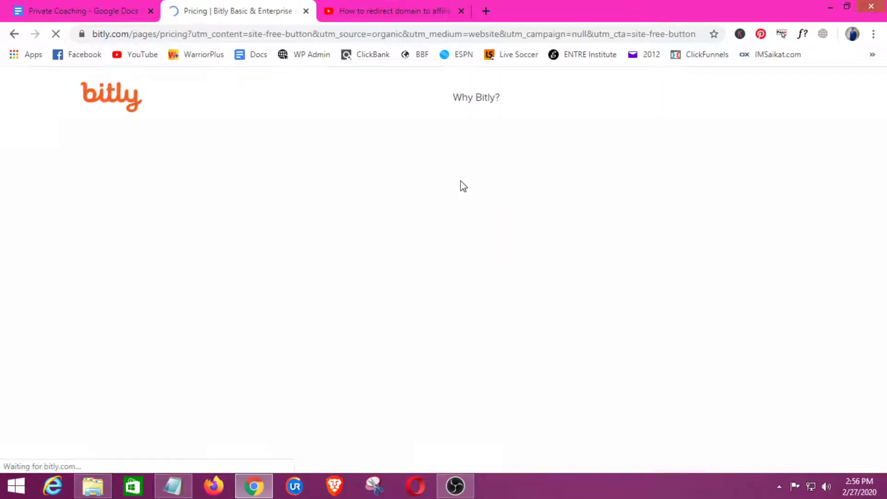
scroll(79, 311, down, 3)
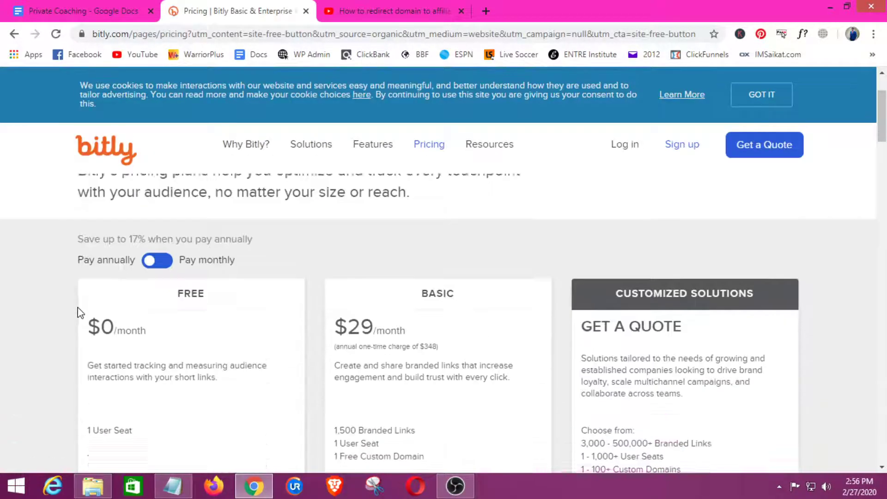
scroll(199, 273, down, 4)
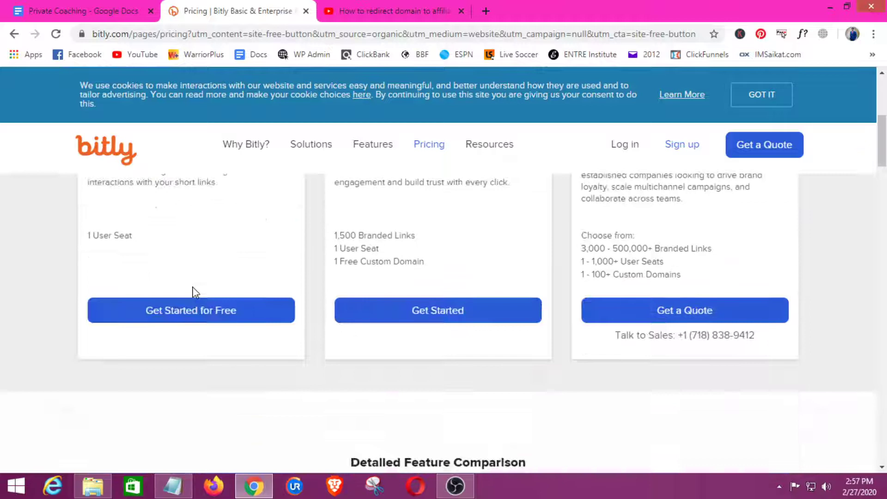
click(204, 292)
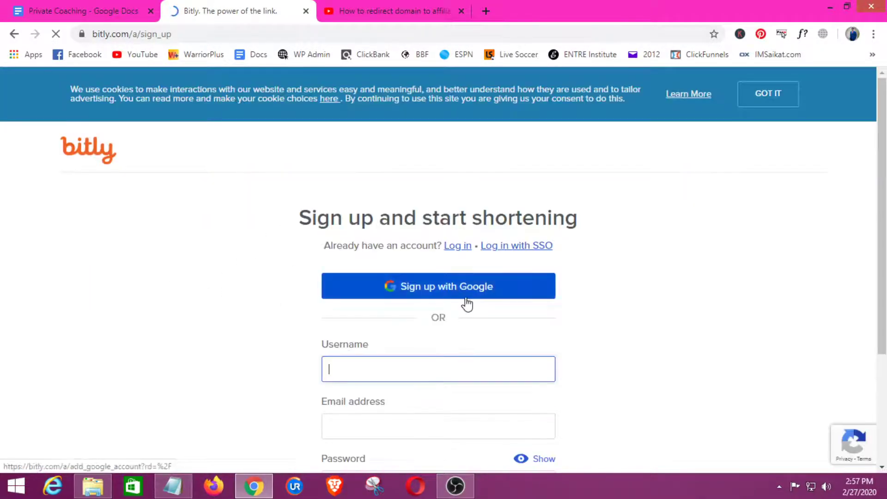
scroll(242, 293, down, 3)
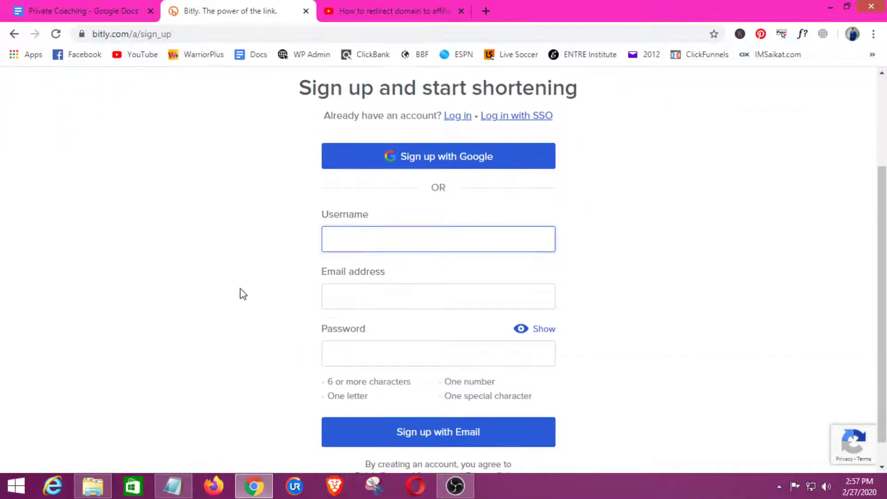
scroll(286, 301, down, 1)
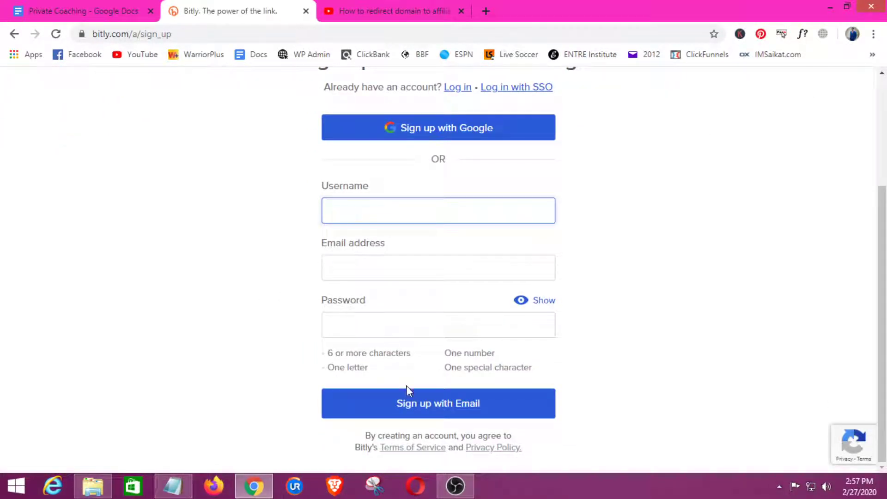
scroll(340, 292, up, 1)
Sign up with Google, choose the Google account, and create the new Bitly account.
click(450, 197)
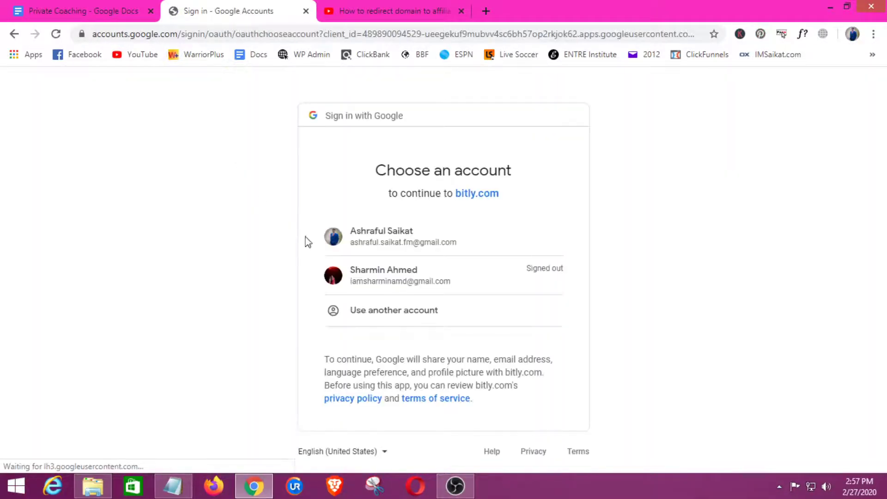
click(397, 246)
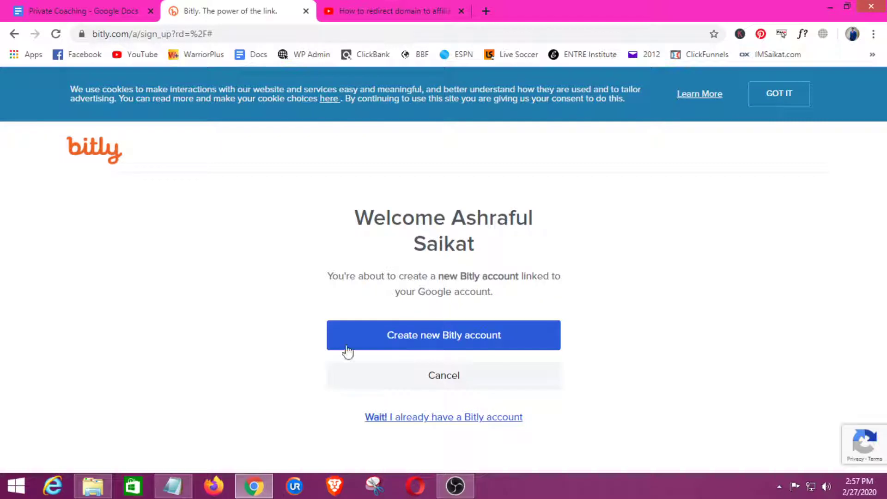
click(372, 338)
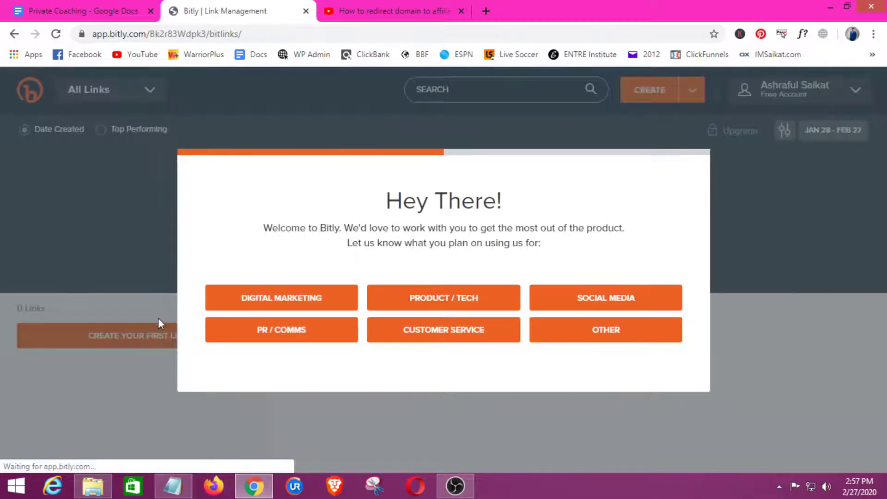
Answer the welcome survey with Both Personal and Work, Less than 50, and Not Applicable.
click(306, 306)
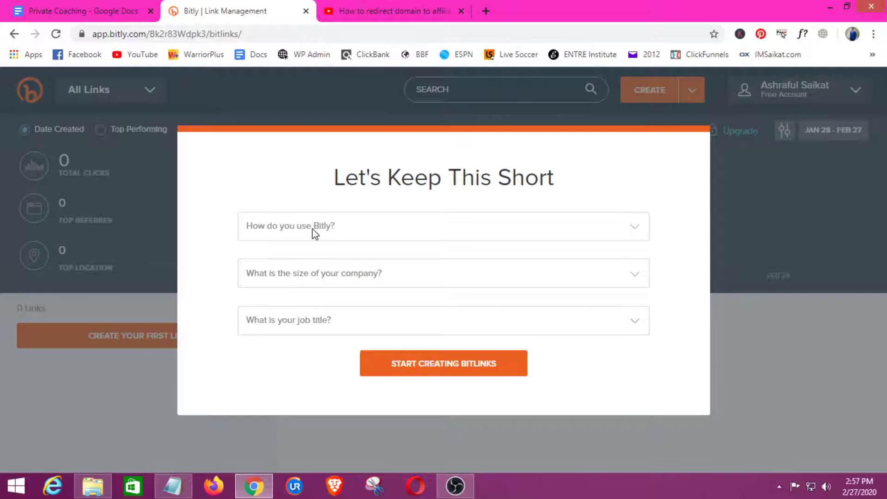
click(356, 233)
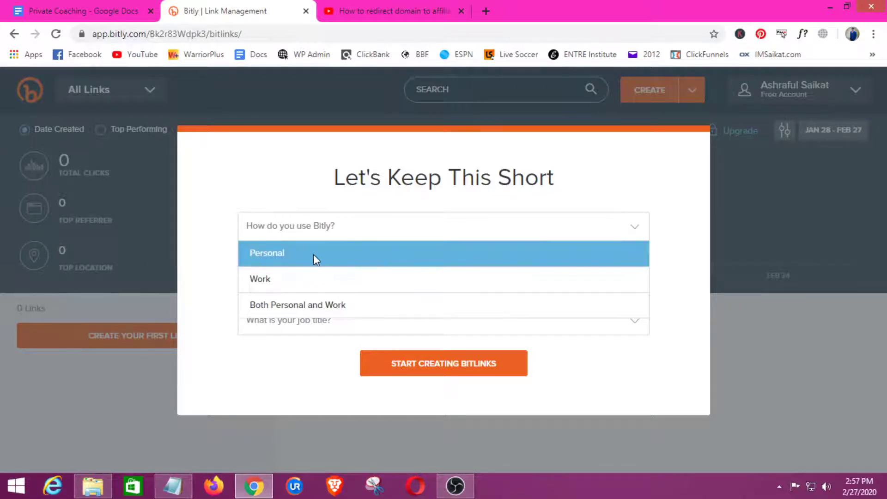
click(347, 307)
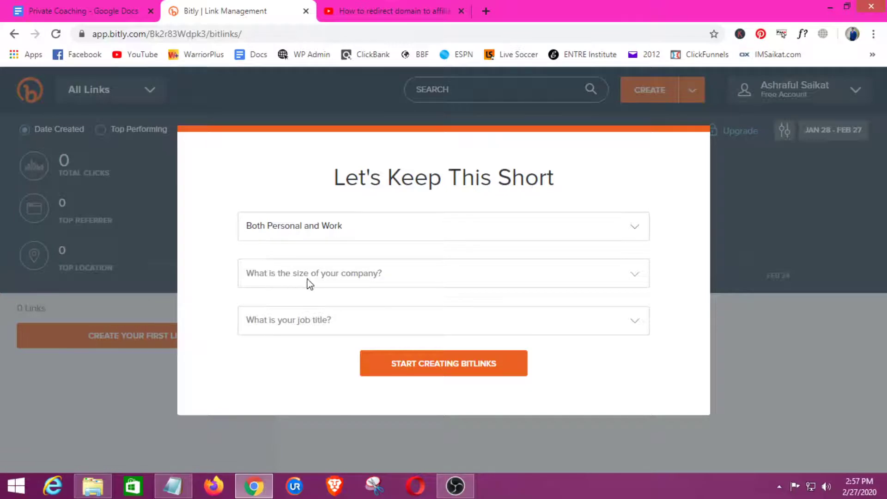
click(363, 283)
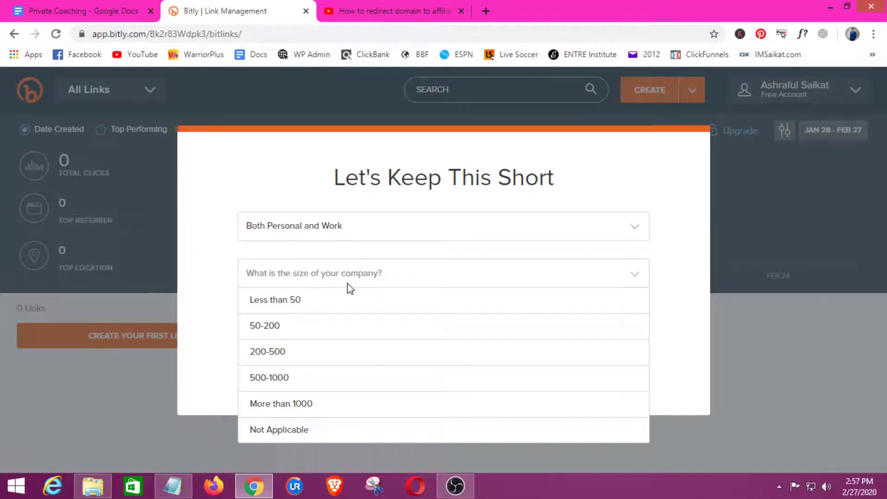
click(310, 308)
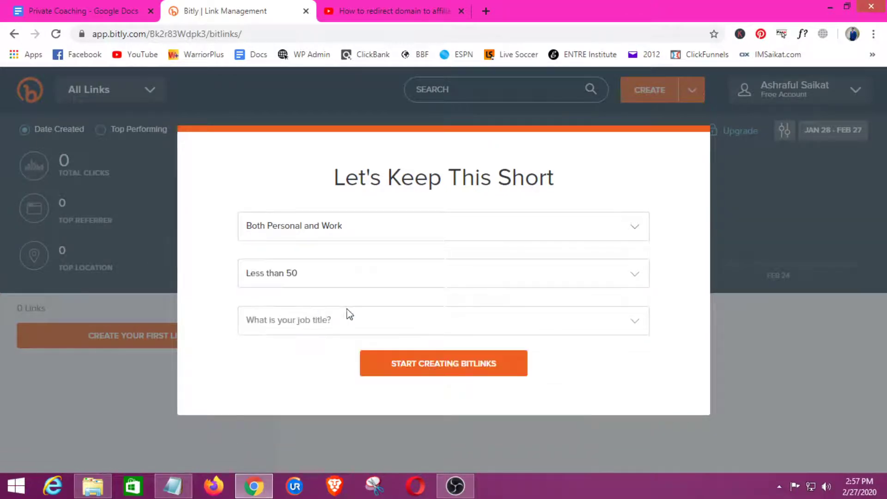
click(321, 327)
scroll(208, 346, down, 1)
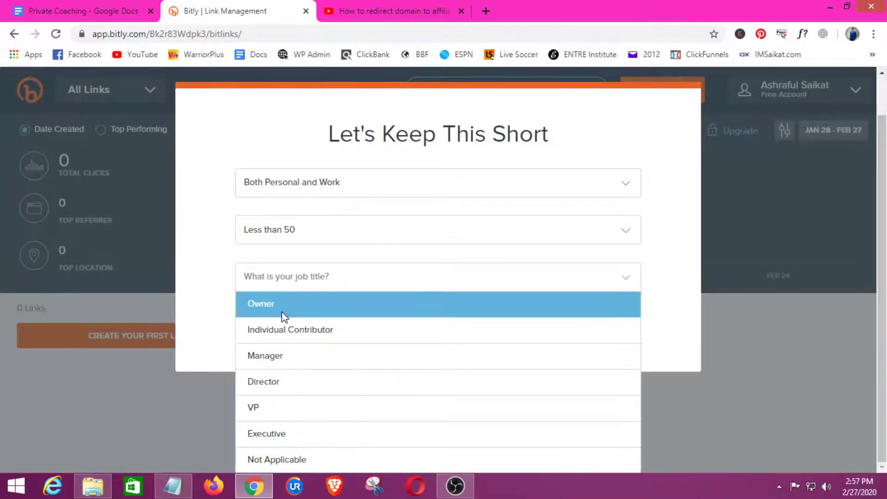
click(307, 460)
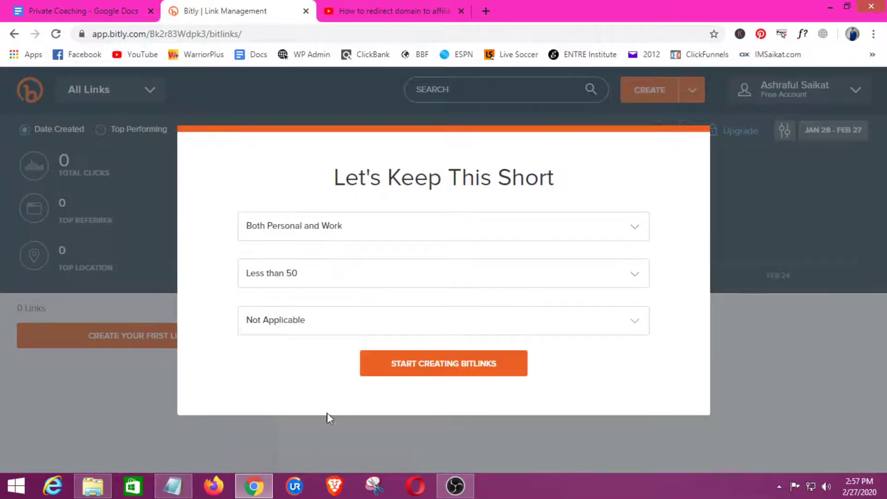
click(439, 368)
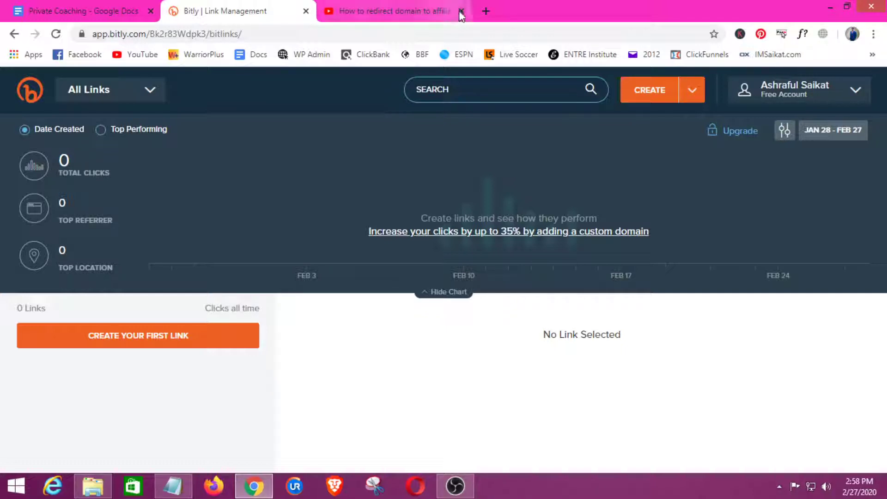
Open the ENTRE Institute affiliates page in a new tab, then return to the empty Bitly dashboard.
click(485, 11)
click(585, 57)
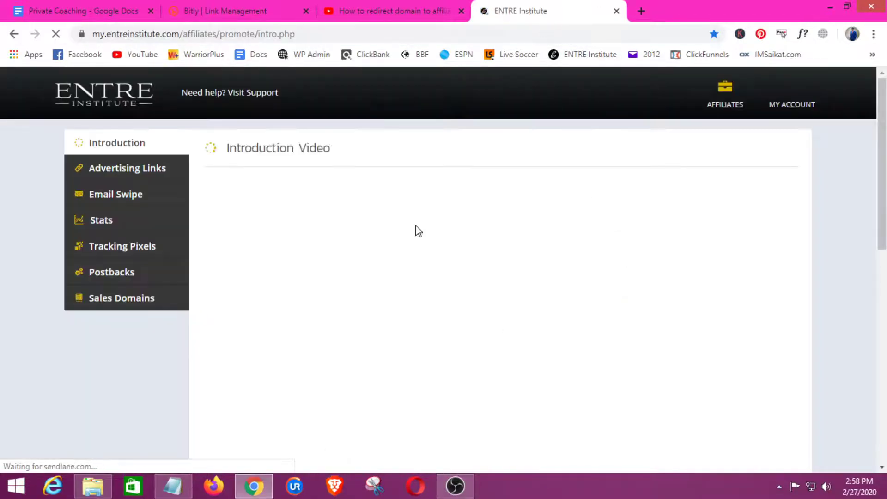
click(244, 6)
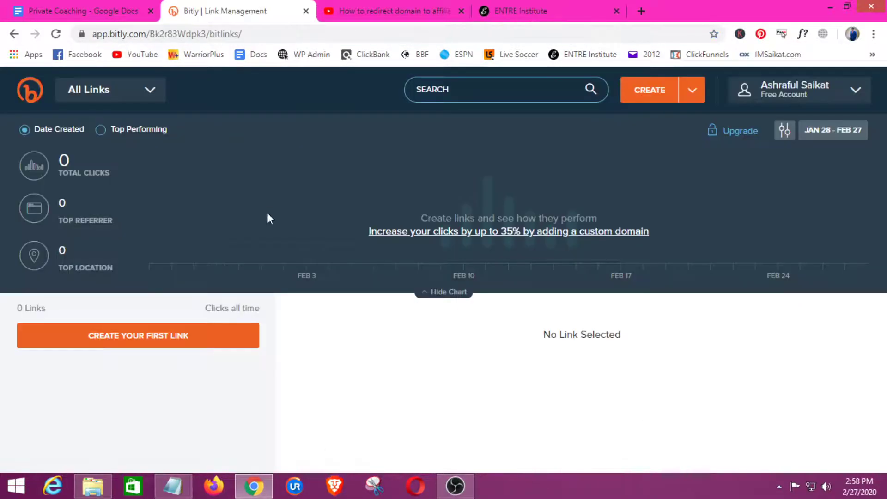
click(855, 90)
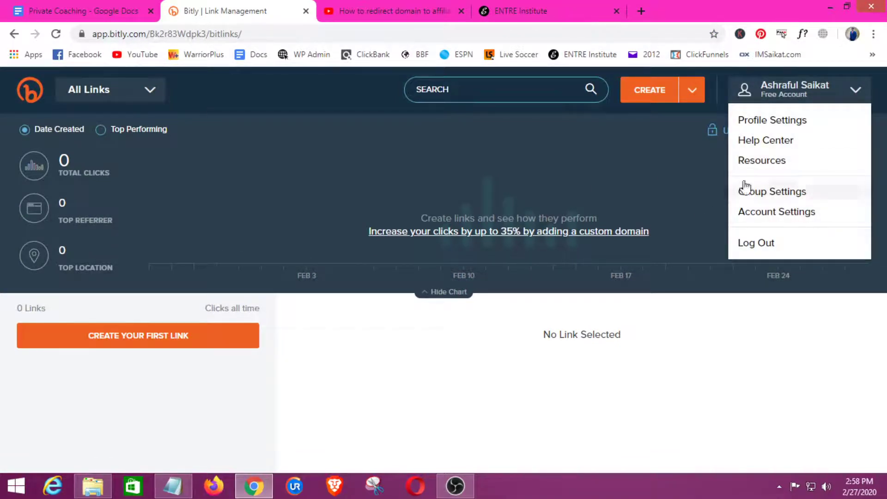
click(603, 164)
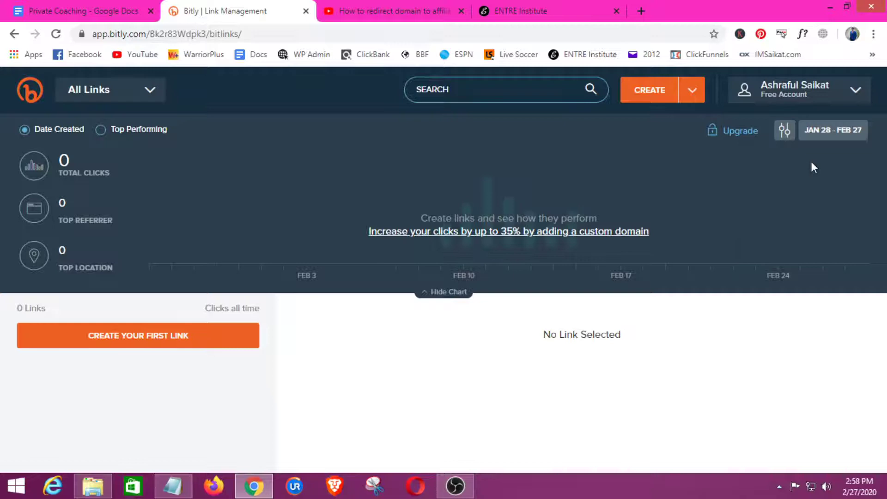
Create a Bitly link by pasting the classwithjeff.com affiliate URL from Notepad as the long URL.
click(647, 93)
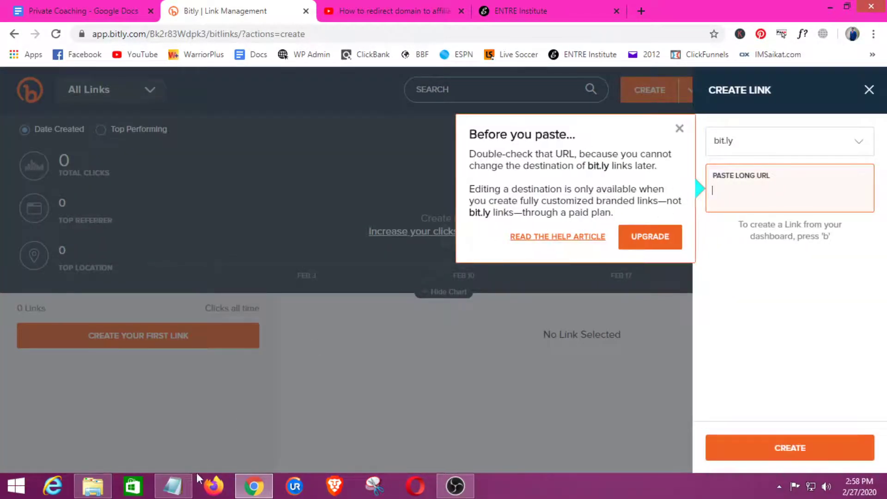
click(174, 485)
drag(364, 84, 101, 82)
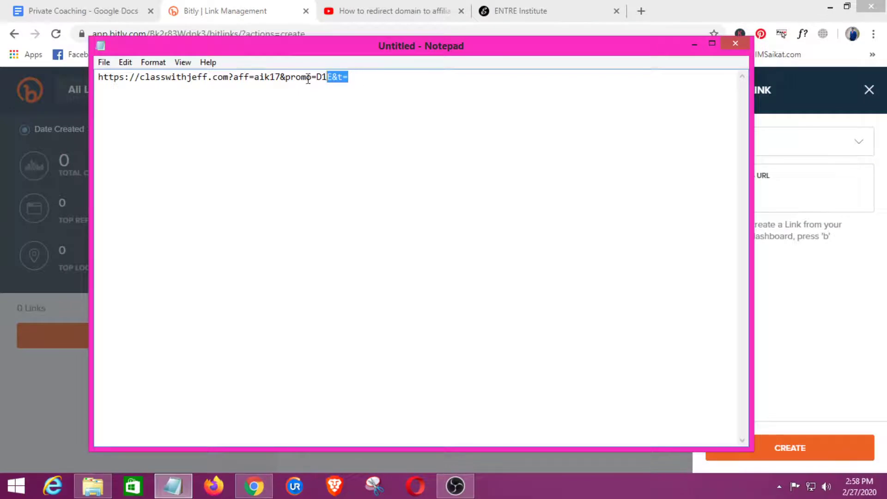
right_click(145, 82)
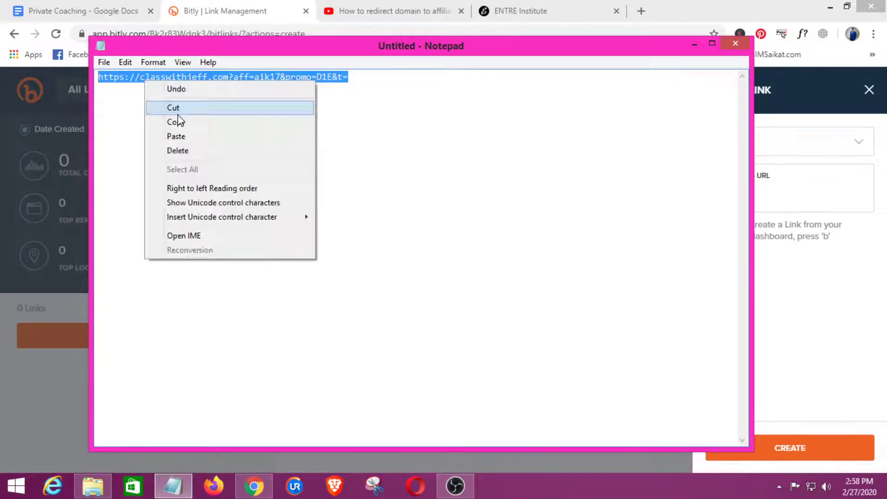
click(211, 125)
click(695, 45)
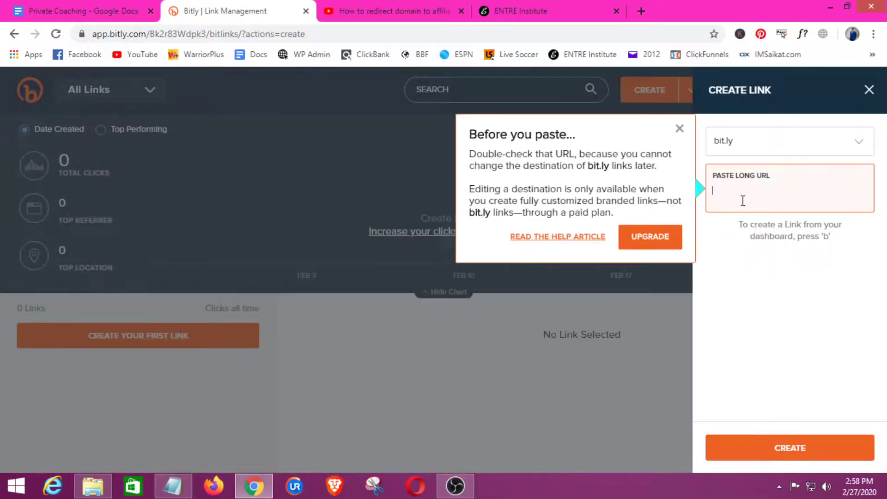
right_click(732, 191)
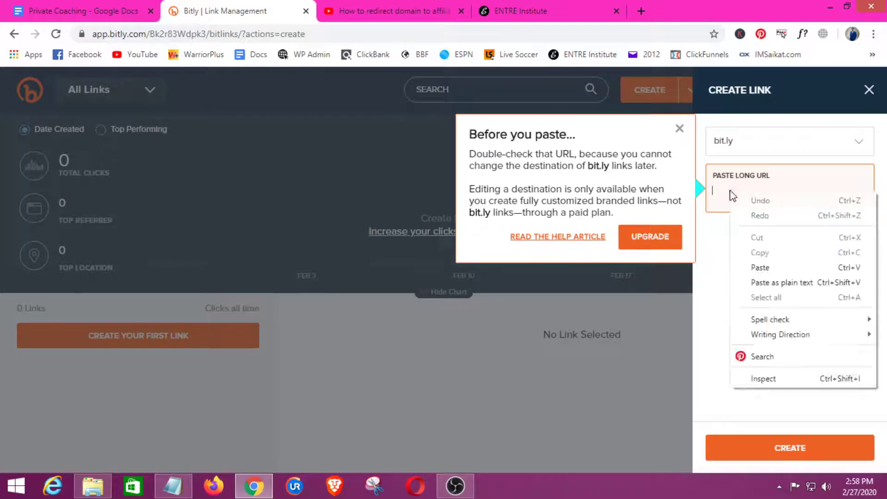
click(767, 268)
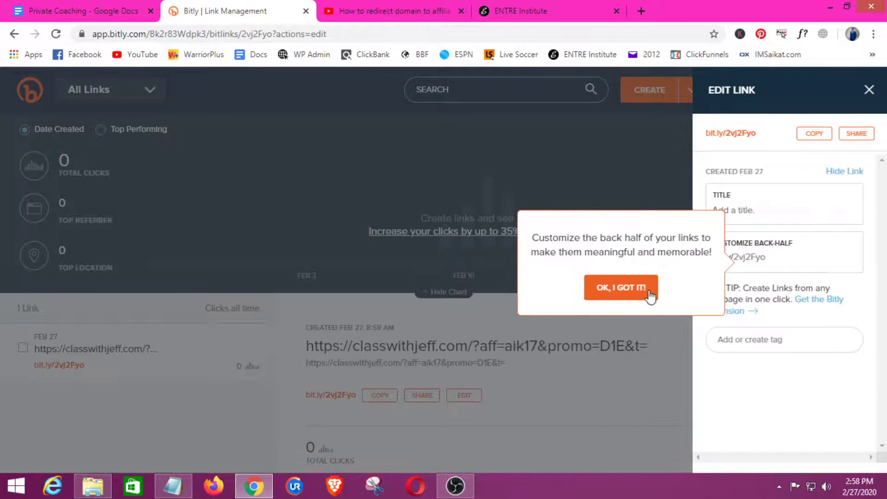
Dismiss the back-half customization tip and close the new link's Edit Link panel.
click(628, 289)
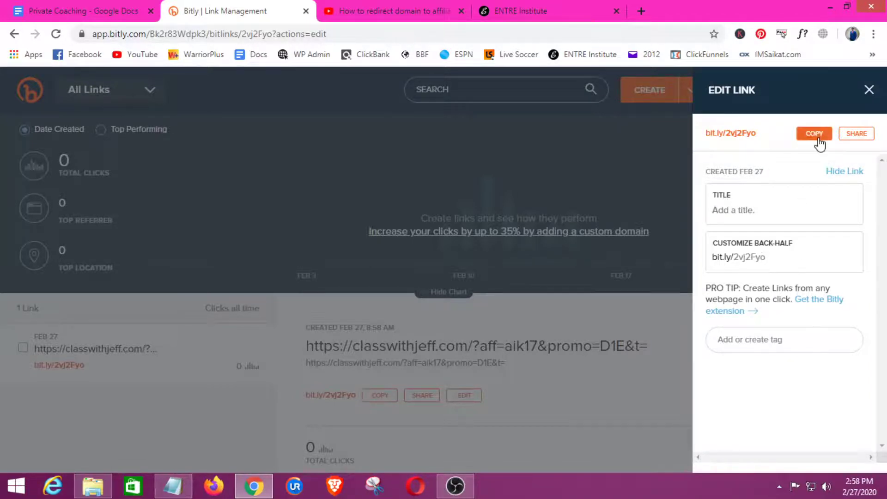
click(516, 318)
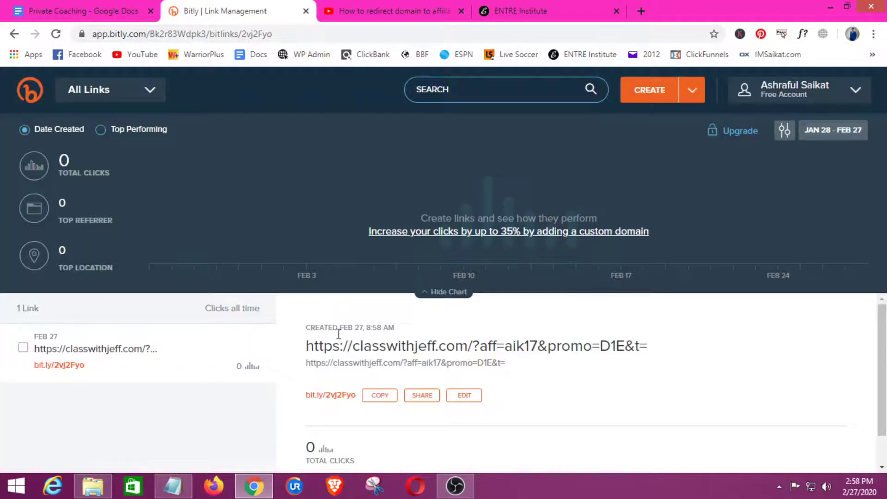
scroll(304, 302, down, 1)
scroll(594, 340, up, 1)
Switch the view to All Links and copy the bit.ly/2vj2Fyo short link.
click(104, 93)
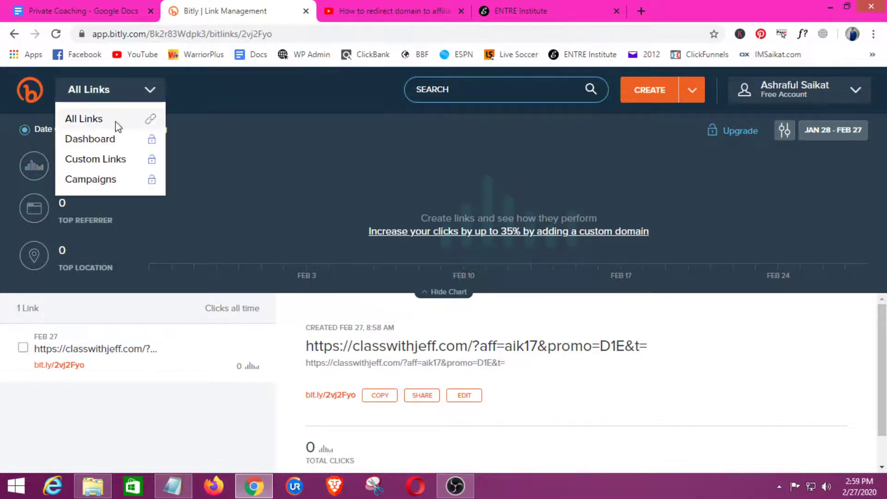
click(117, 124)
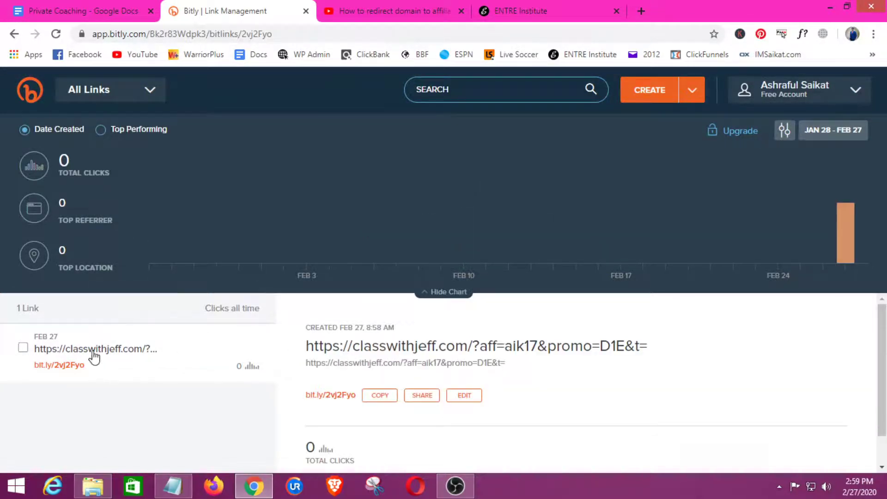
click(372, 396)
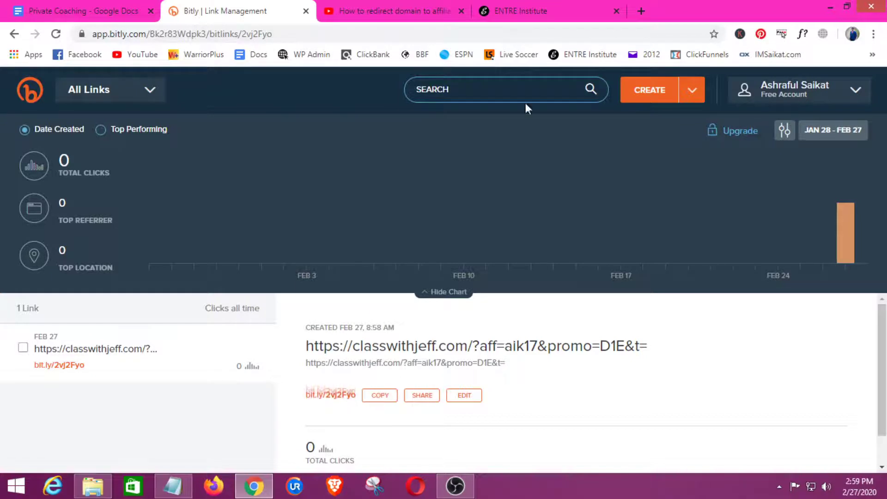
Paste bit.ly/2vj2Fyo into a new Chrome tab and confirm it redirects to classwithjeff.com.
click(641, 11)
right_click(375, 34)
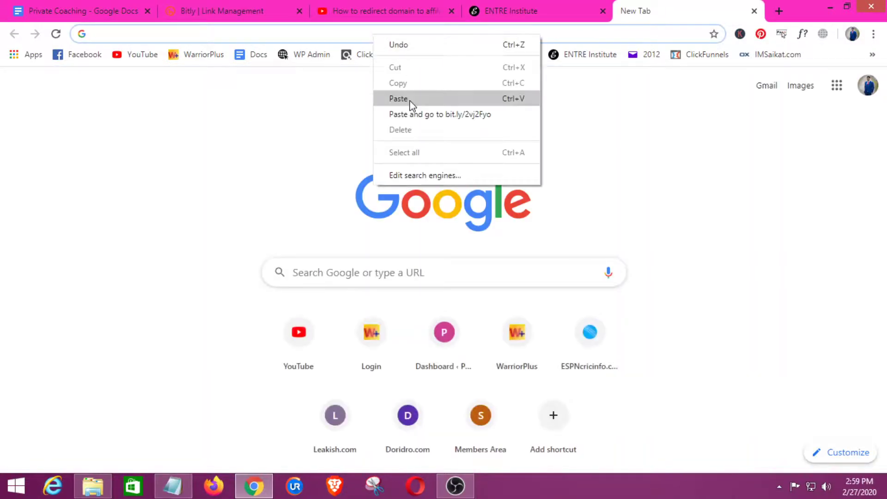
click(409, 99)
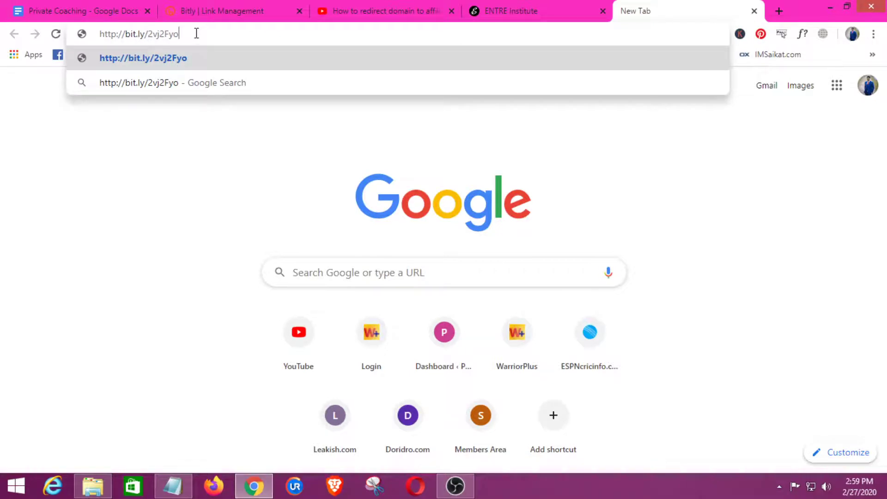
key(Return)
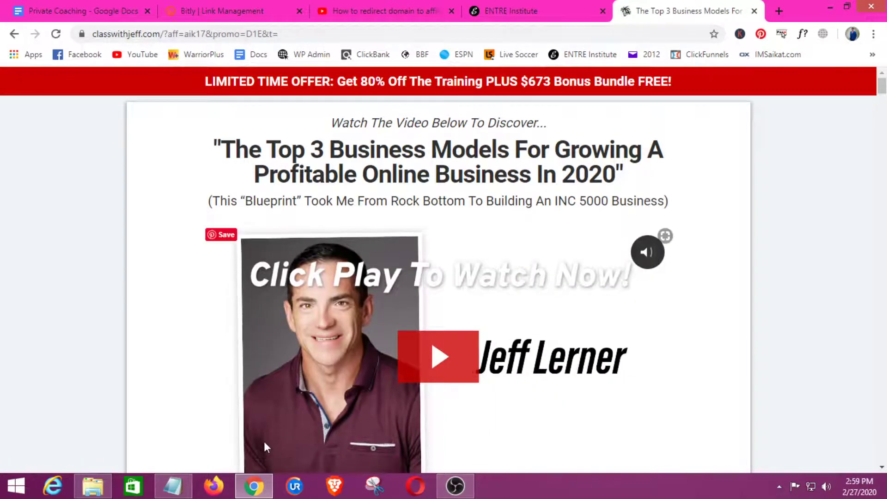
click(531, 10)
click(222, 11)
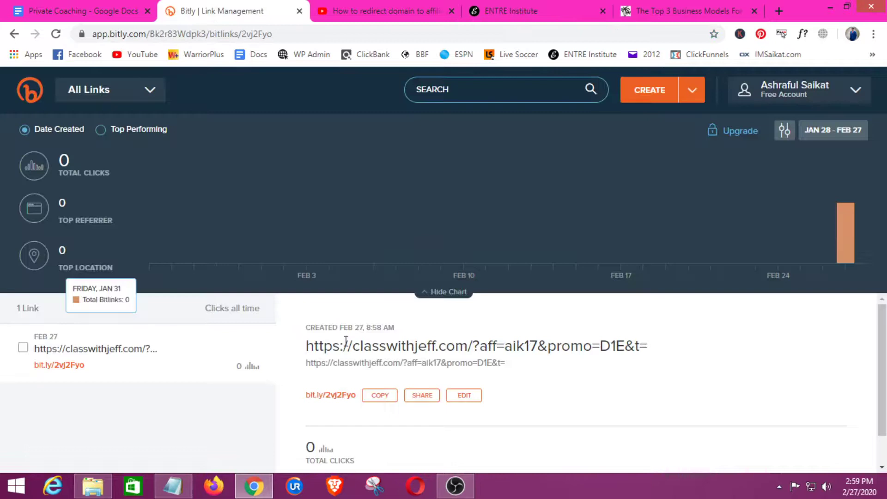
click(379, 368)
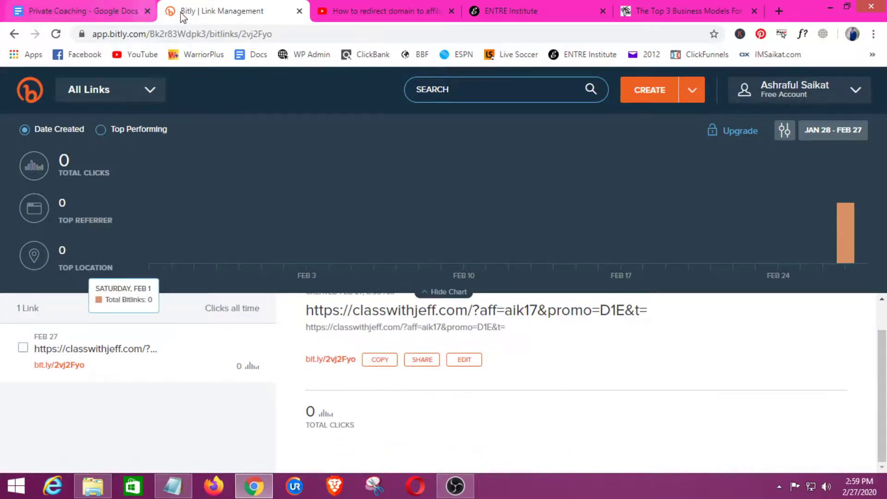
click(102, 11)
scroll(219, 299, down, 2)
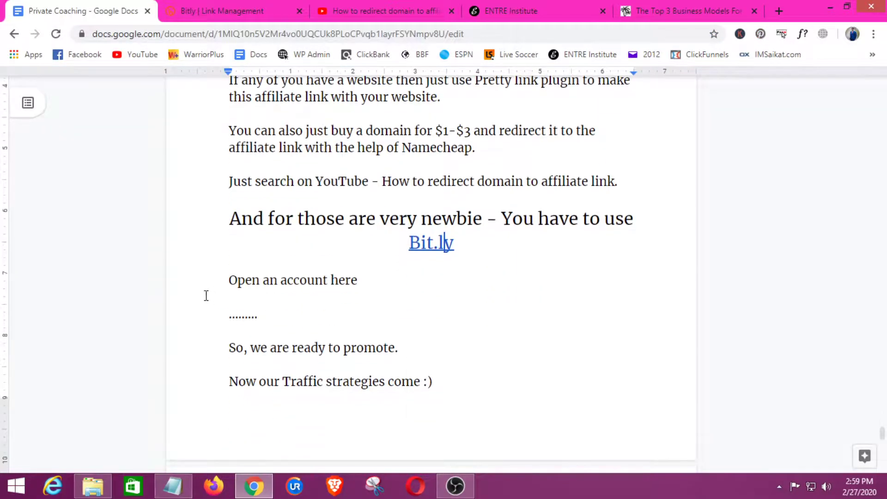
scroll(446, 265, down, 2)
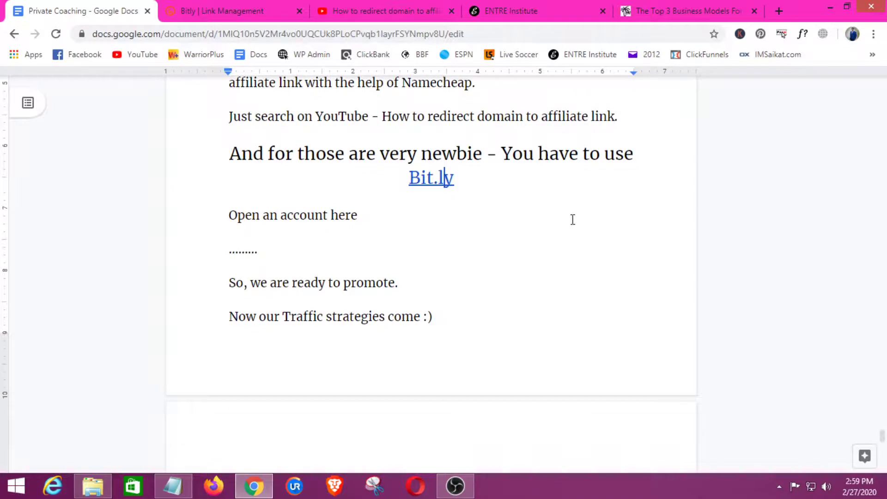
click(684, 11)
scroll(51, 266, down, 3)
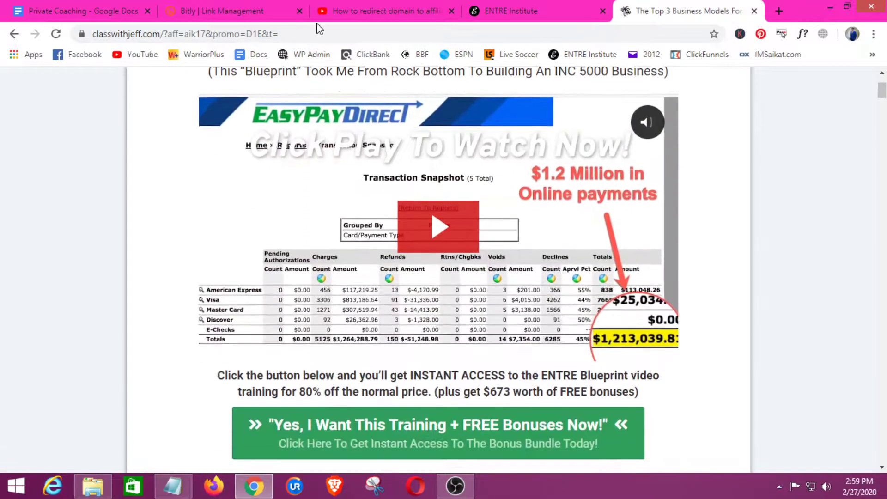
click(222, 11)
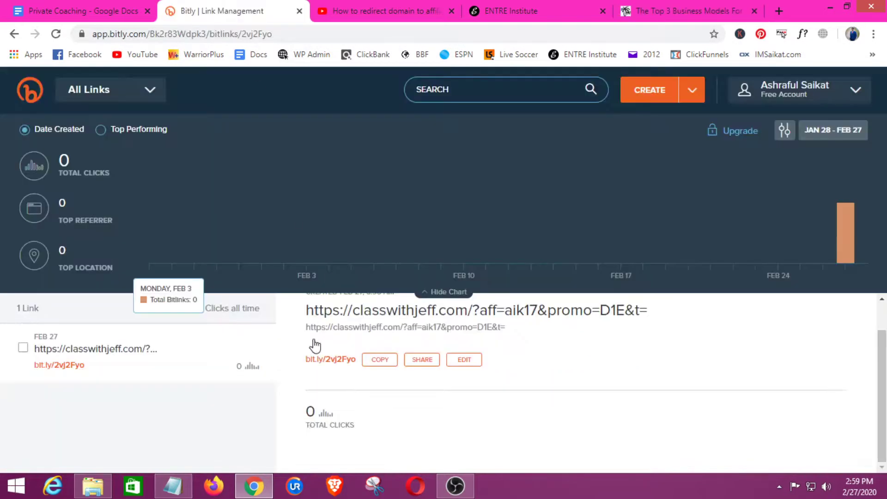
click(386, 363)
click(124, 11)
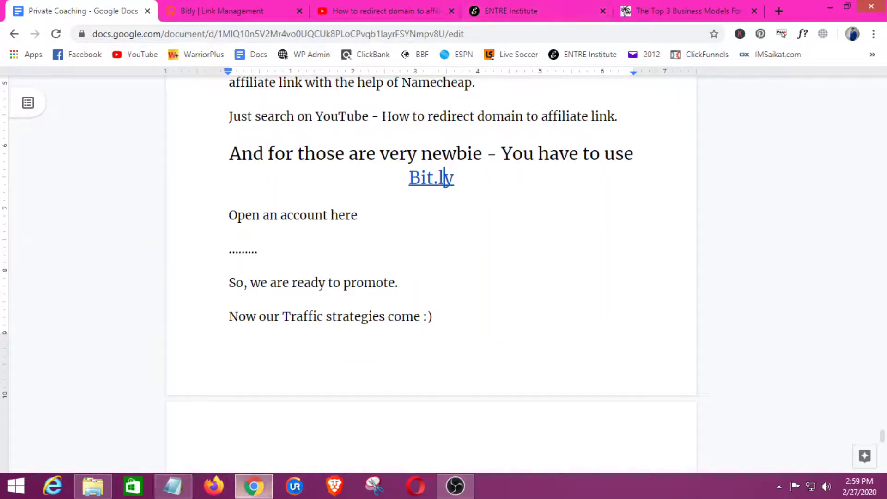
click(258, 10)
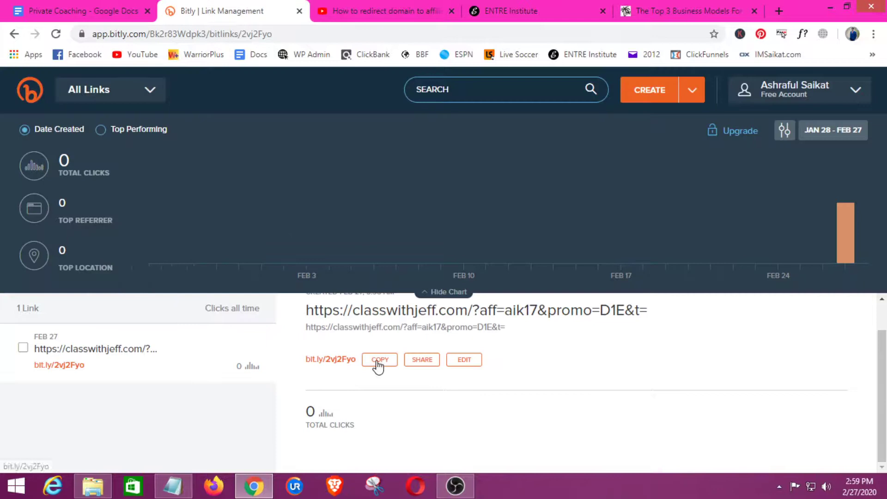
click(102, 7)
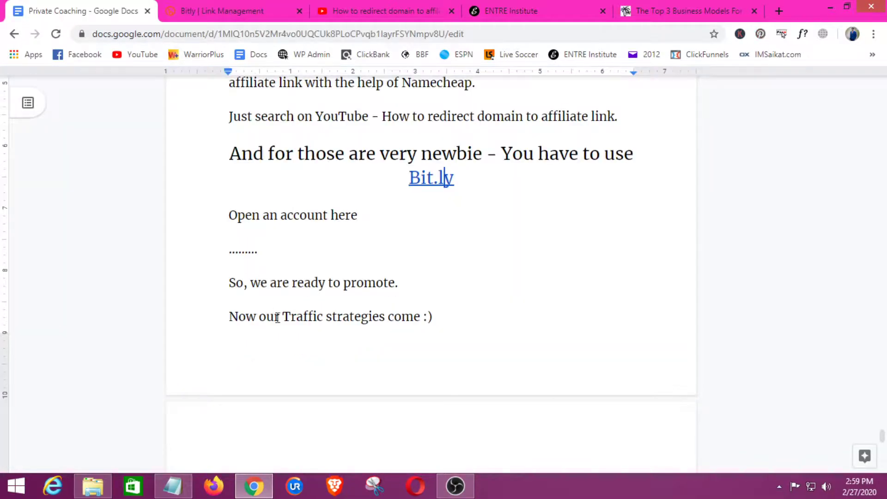
click(440, 317)
scroll(323, 298, down, 3)
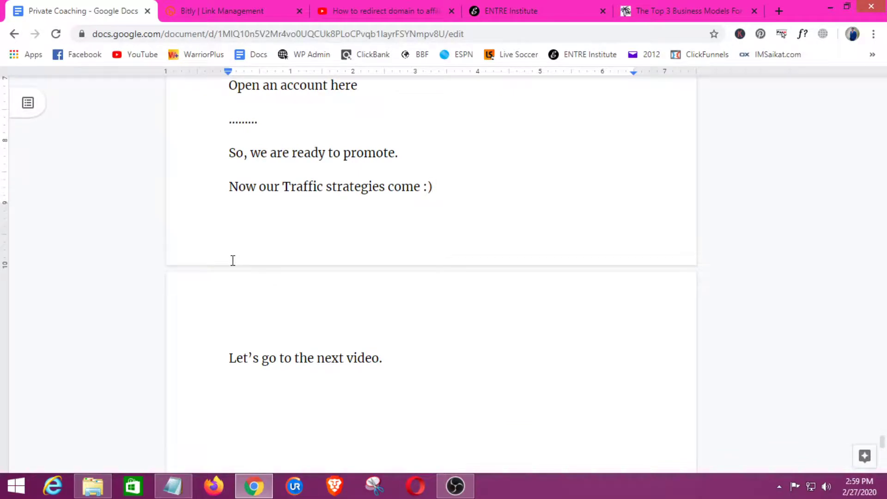
scroll(233, 262, down, 1)
scroll(305, 300, up, 1)
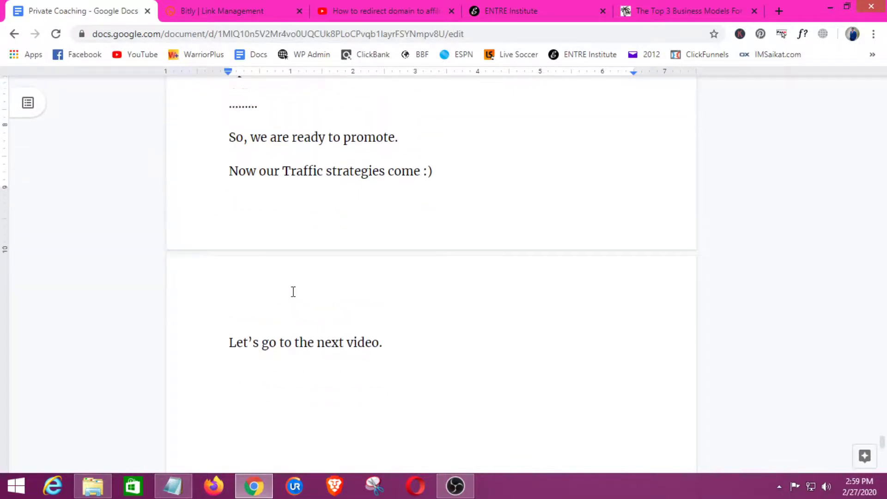
scroll(296, 298, up, 1)
scroll(300, 282, up, 2)
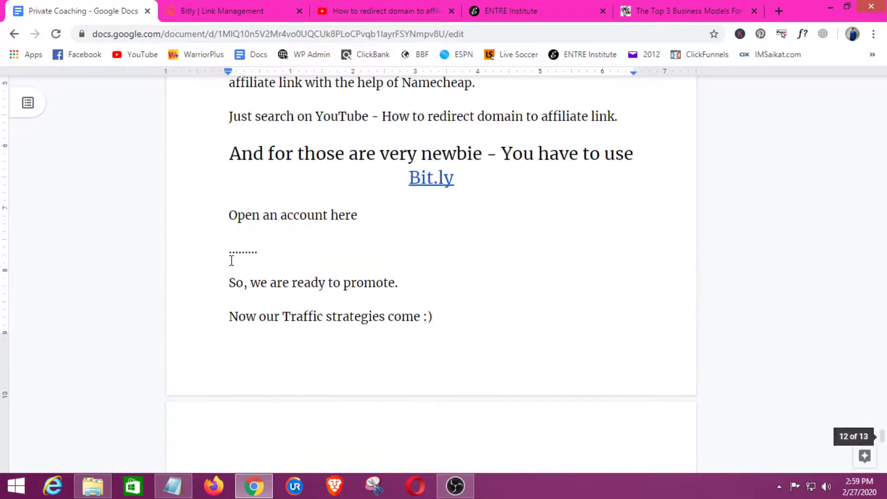
In ENTRE Institute Advertising Links, select the $7 price for Sales Page #1.
click(222, 10)
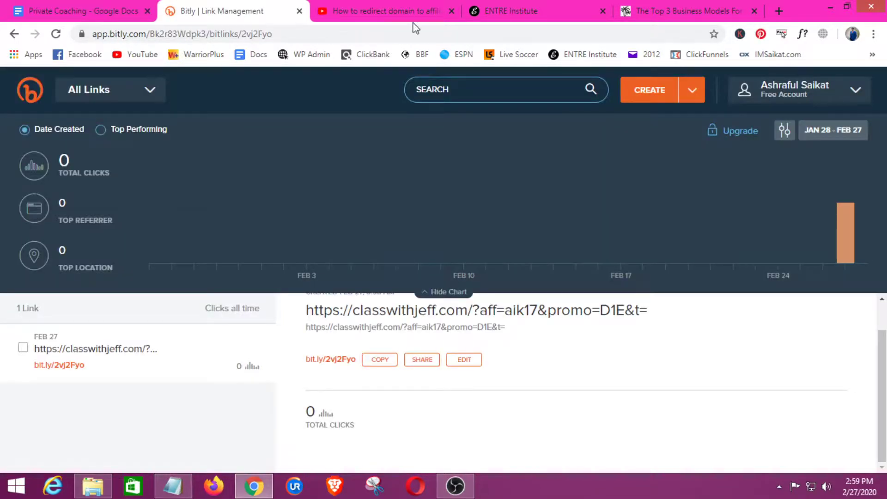
click(696, 8)
click(531, 10)
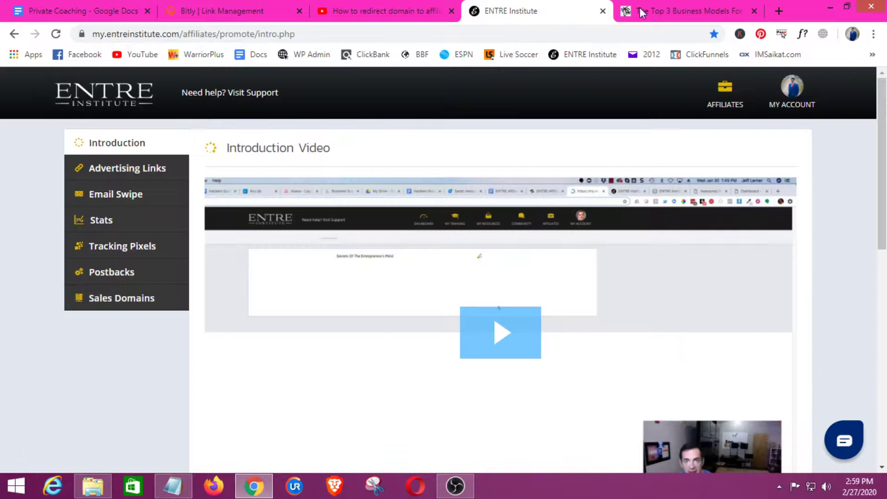
click(173, 485)
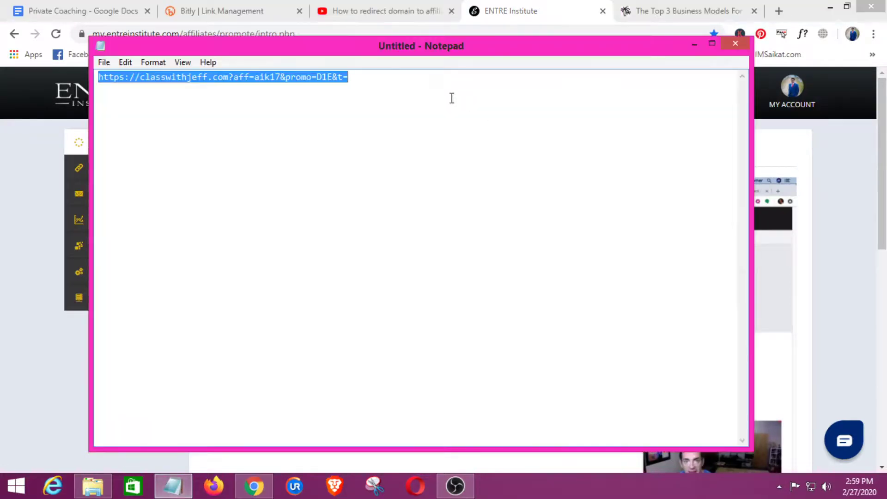
click(694, 44)
click(130, 170)
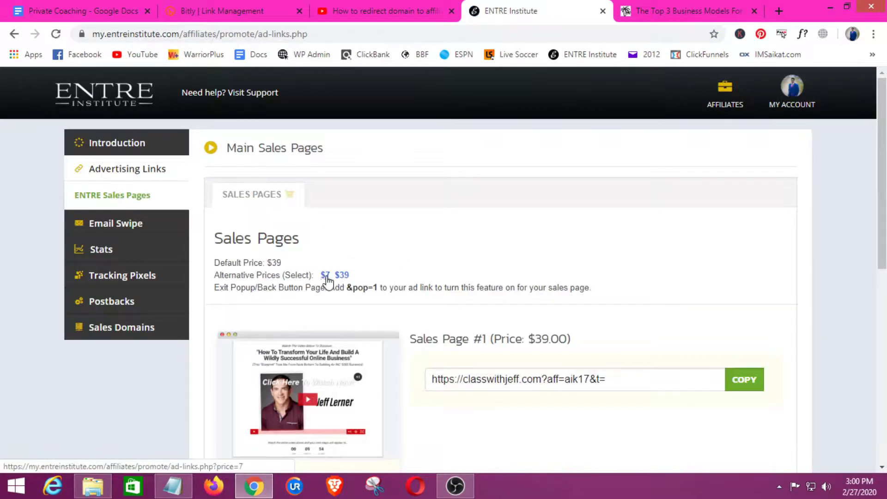
click(326, 276)
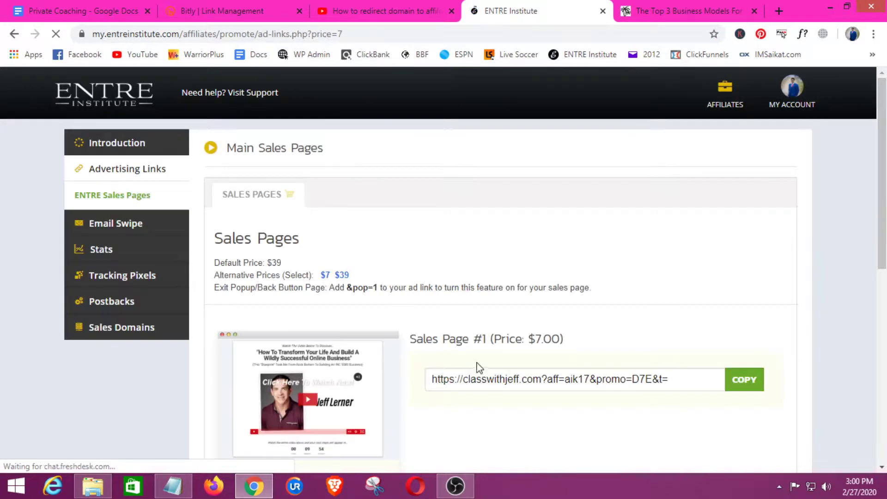
click(744, 379)
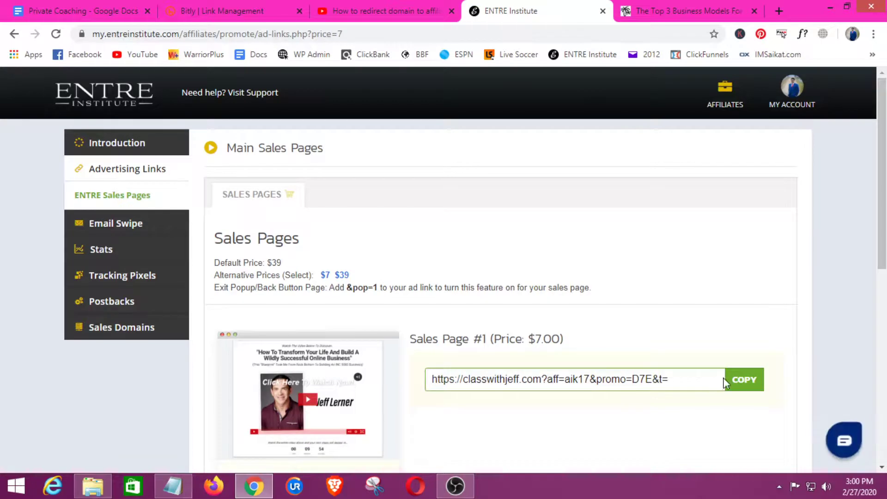
Check the promo code in the Notepad affiliate link against Bitly's bit.ly/2vj2Fyo destination.
click(177, 485)
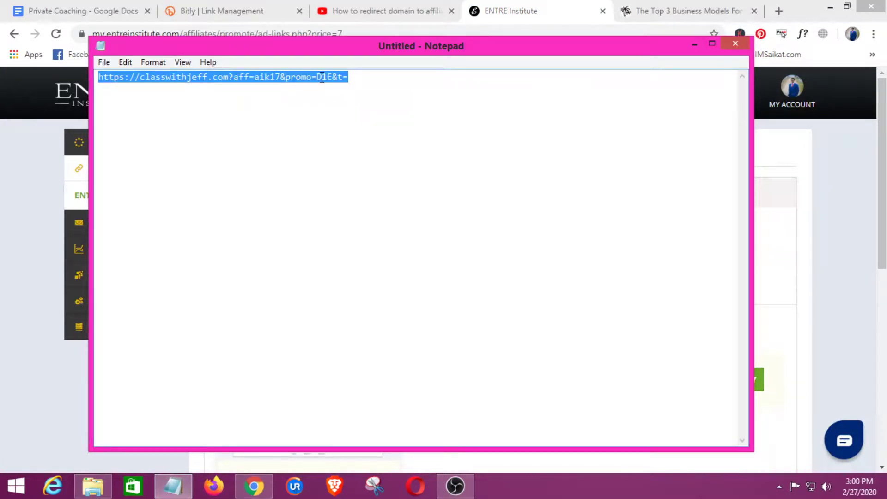
click(323, 77)
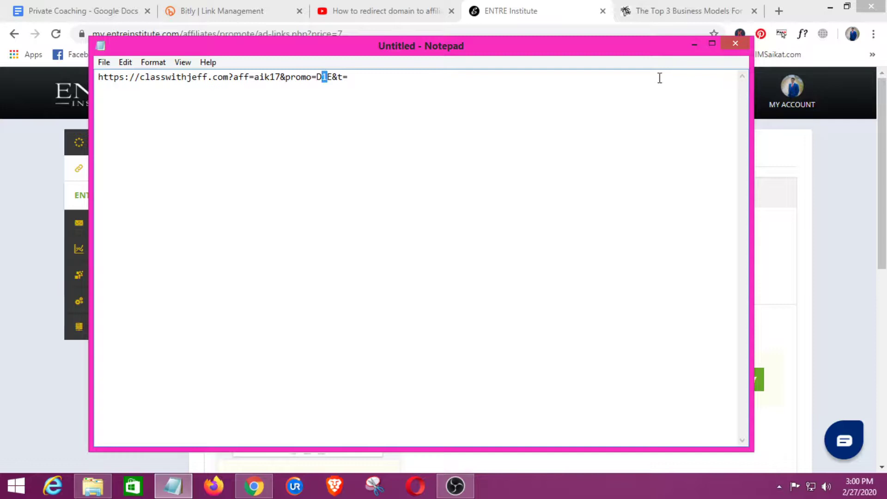
click(639, 85)
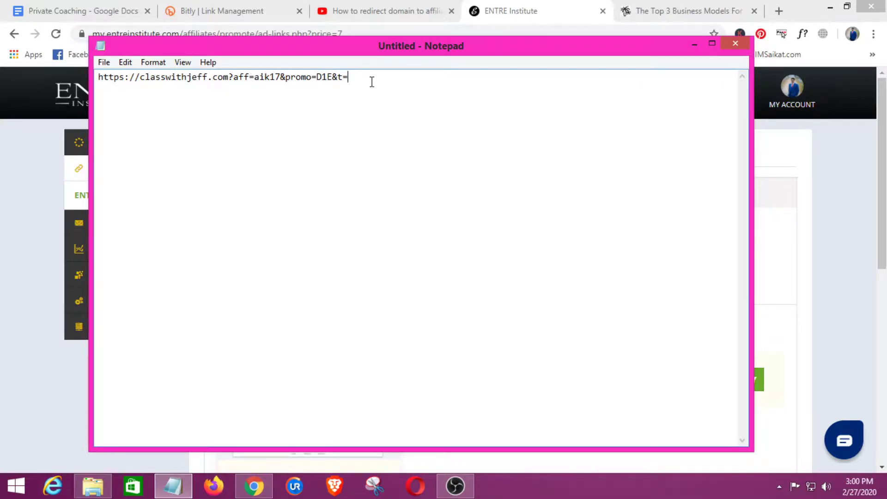
click(694, 45)
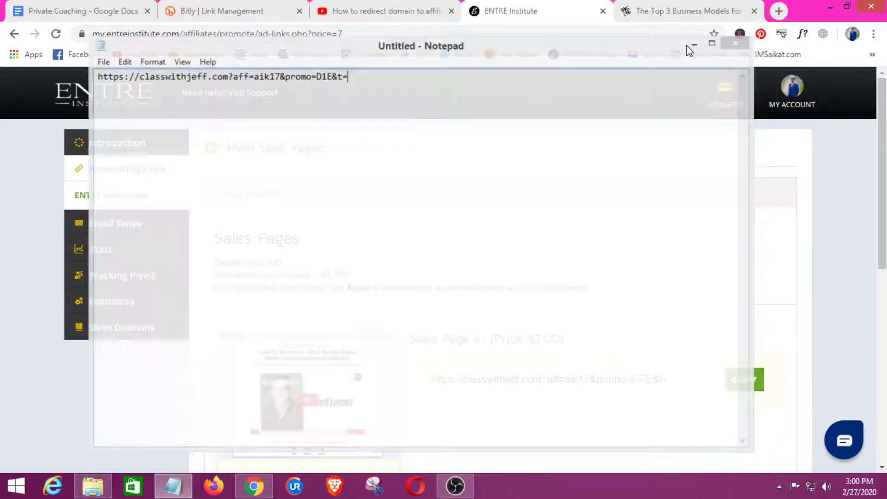
click(227, 6)
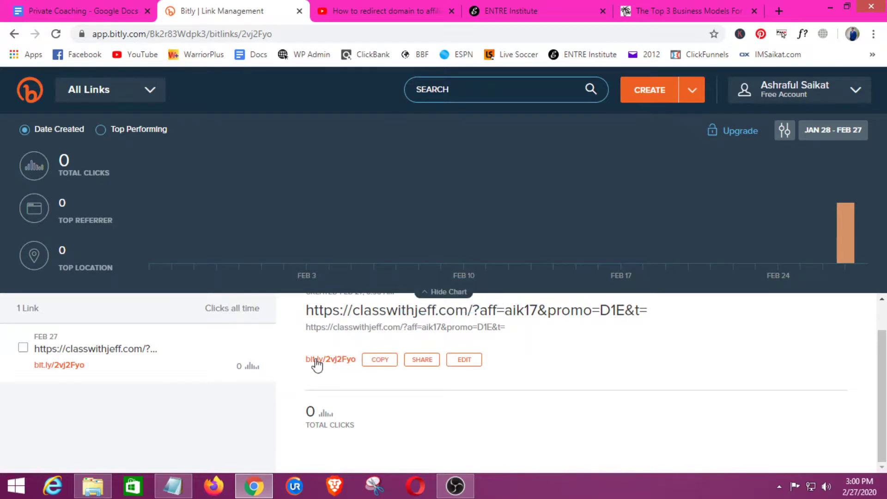
Return to the Private Coaching notes, briefly checking the YouTube search on redirecting a domain.
click(79, 11)
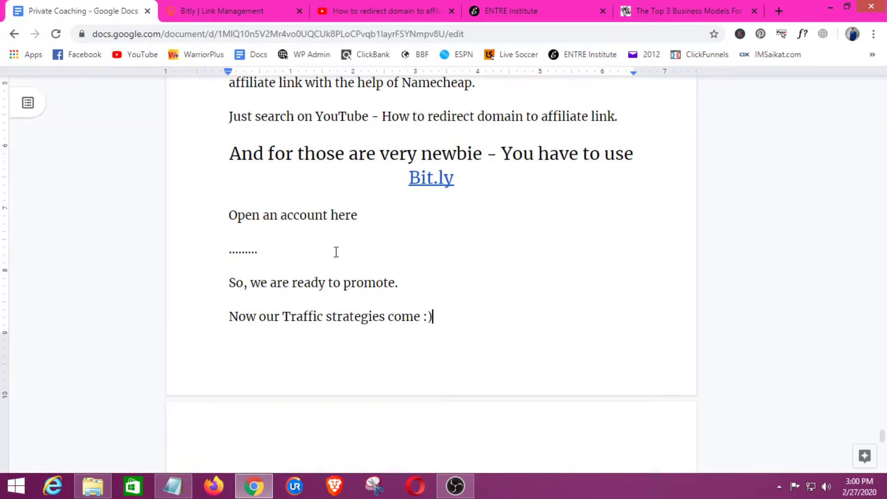
scroll(307, 130, up, 4)
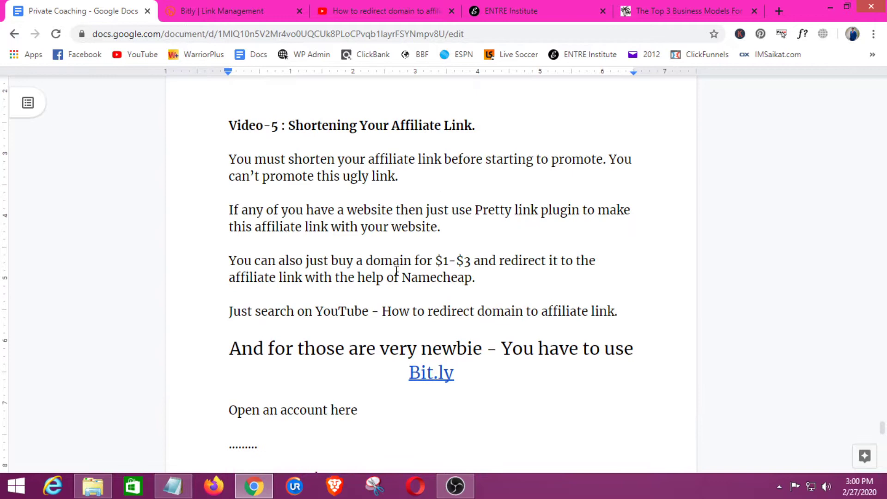
click(423, 6)
click(102, 7)
Scroll through the Video-5 section down to the closing line 'Let's go to the next video.'.
scroll(325, 283, down, 2)
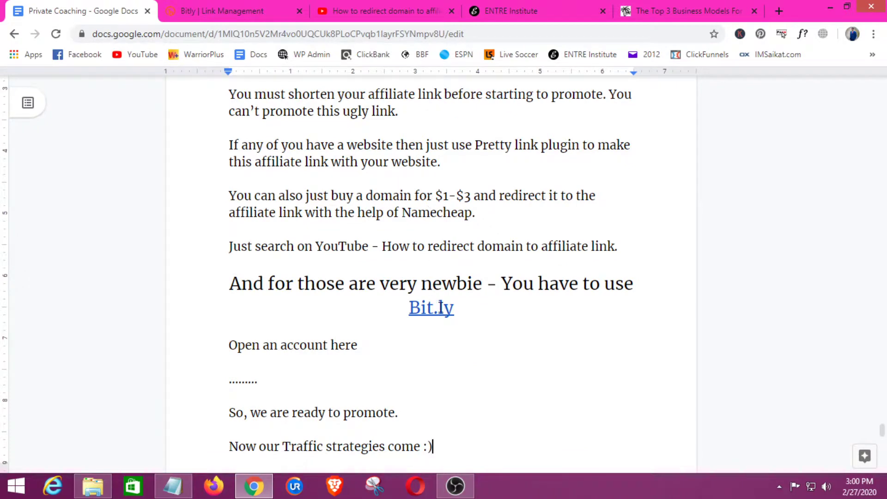
scroll(431, 307, down, 2)
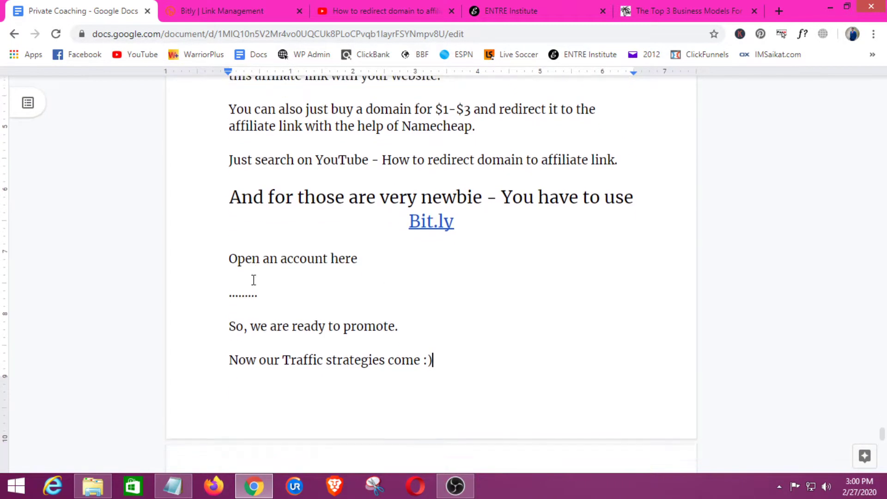
scroll(252, 279, down, 1)
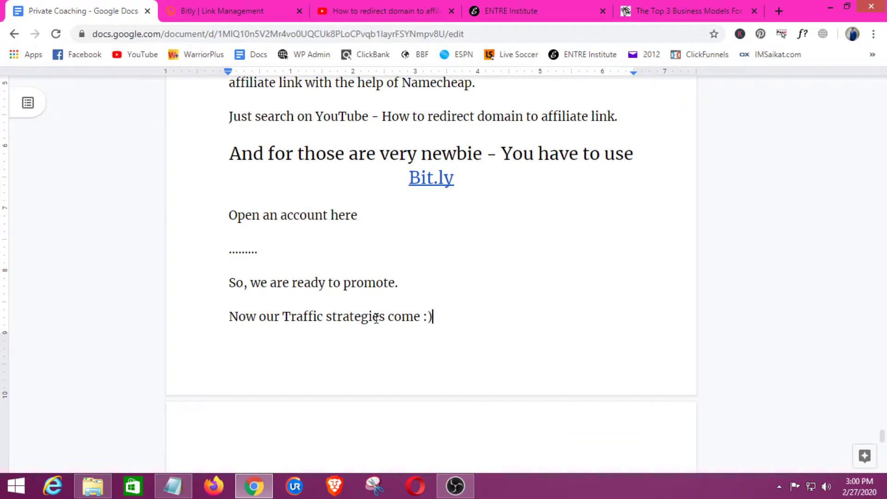
scroll(372, 287, down, 2)
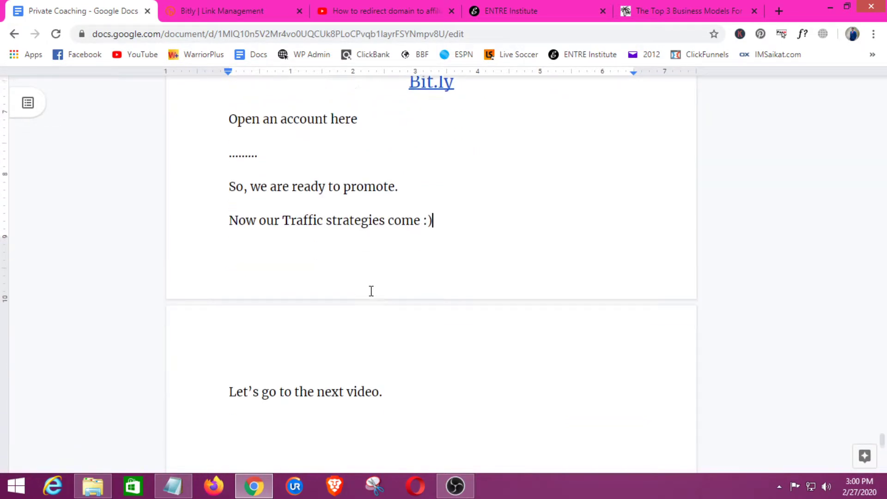
click(395, 358)
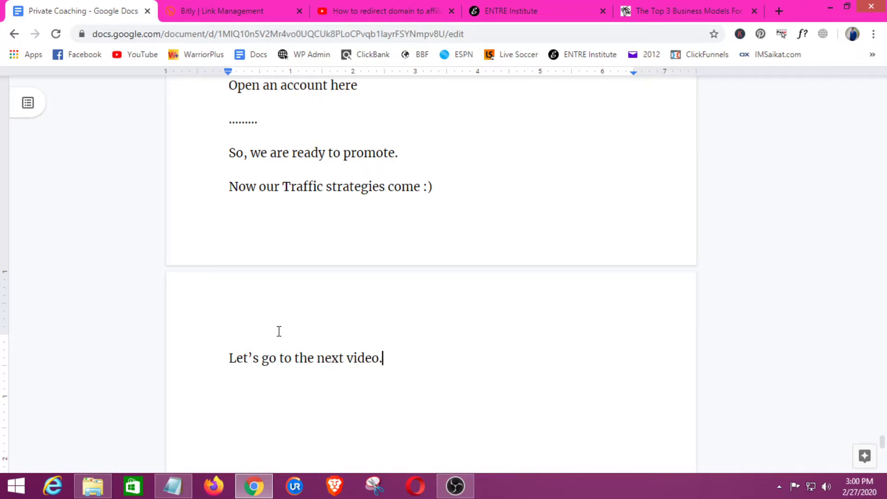
click(258, 9)
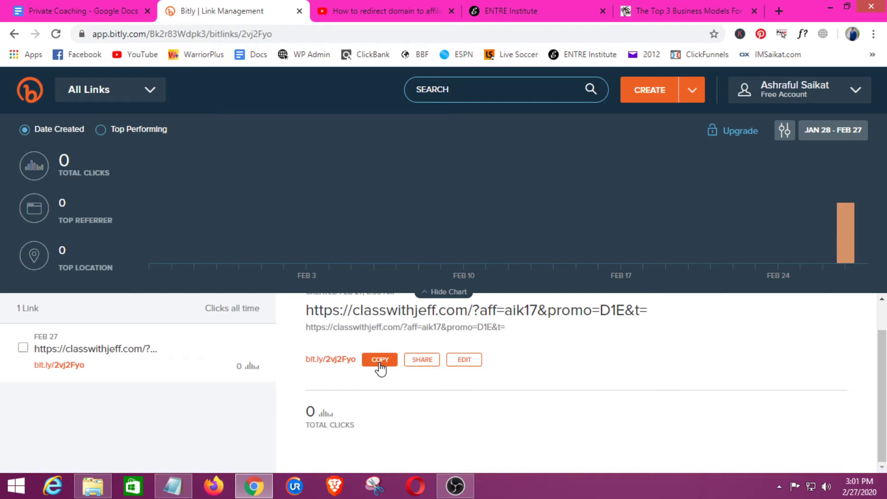
click(99, 11)
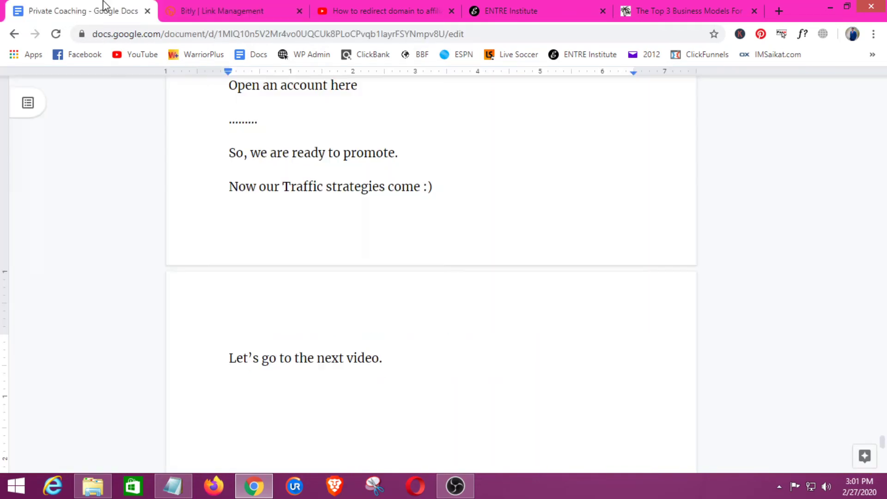